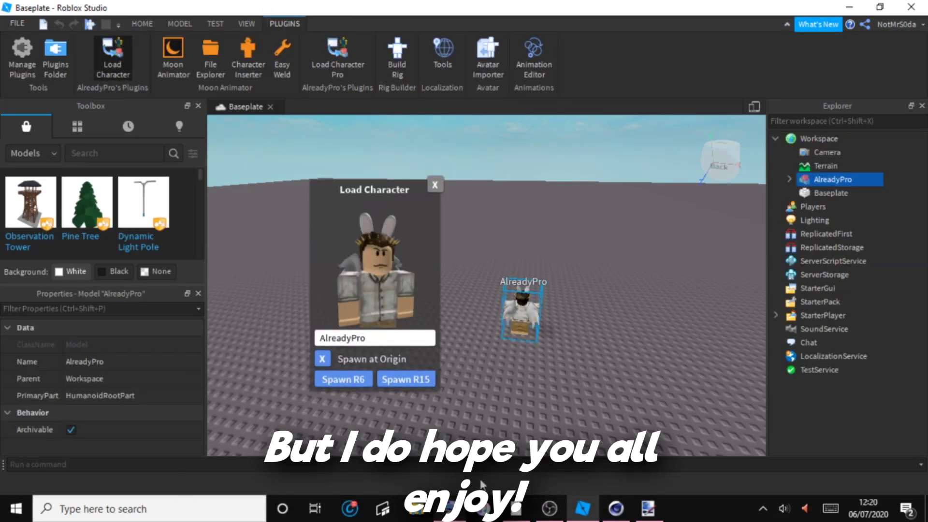
Search the model library for island, insert the palm-tree Island model and export it as an OBJ file named islands.
click(123, 154)
click(577, 424)
click(524, 408)
click(682, 409)
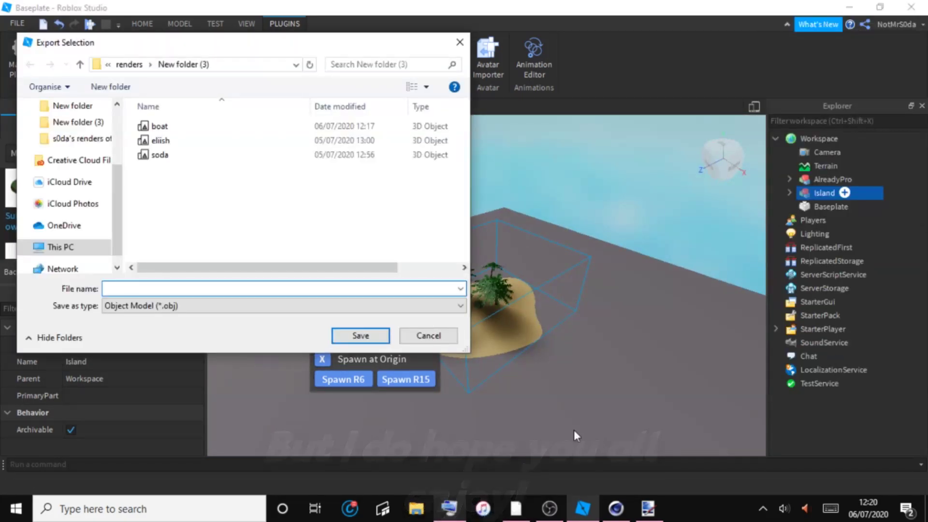
click(449, 509)
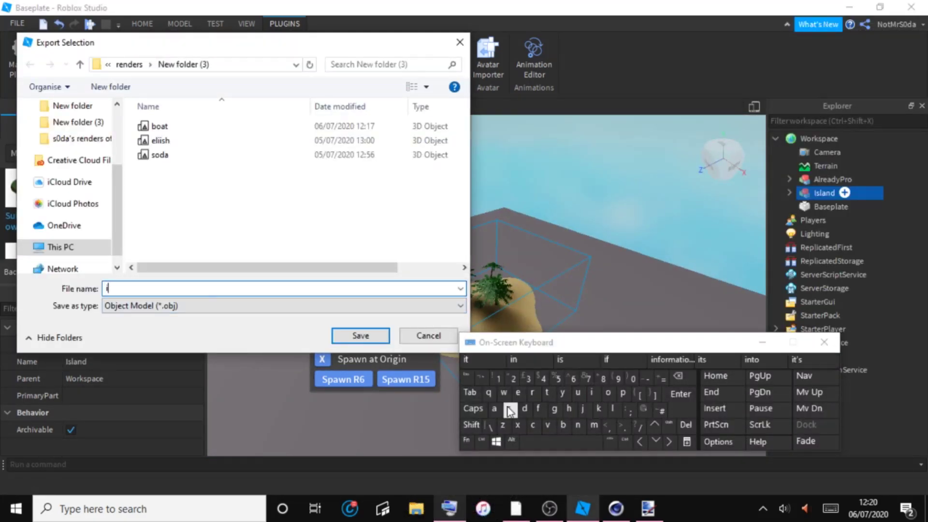
click(377, 335)
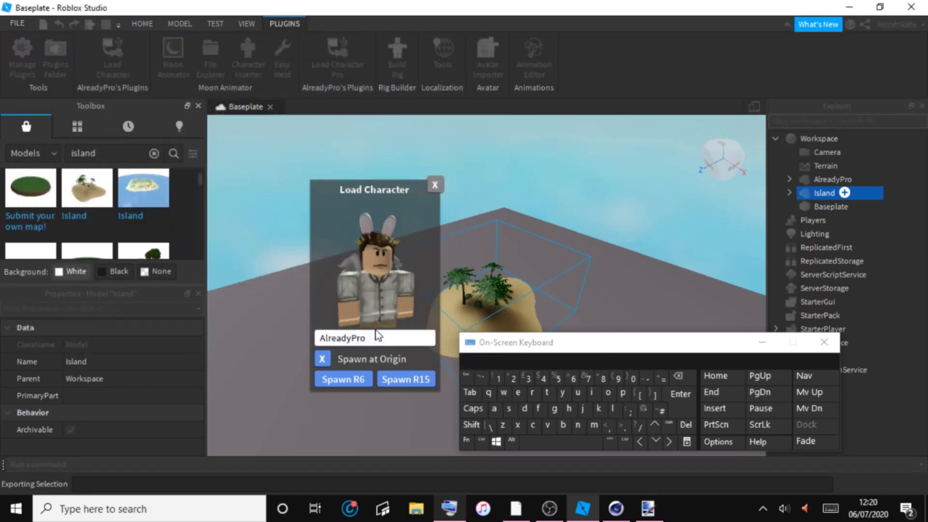
Delete the Island model from the workspace and close the Roblox Studio place.
right_drag(570, 175, 570, 193)
scroll(570, 176, down, 5)
key(Delete)
click(824, 342)
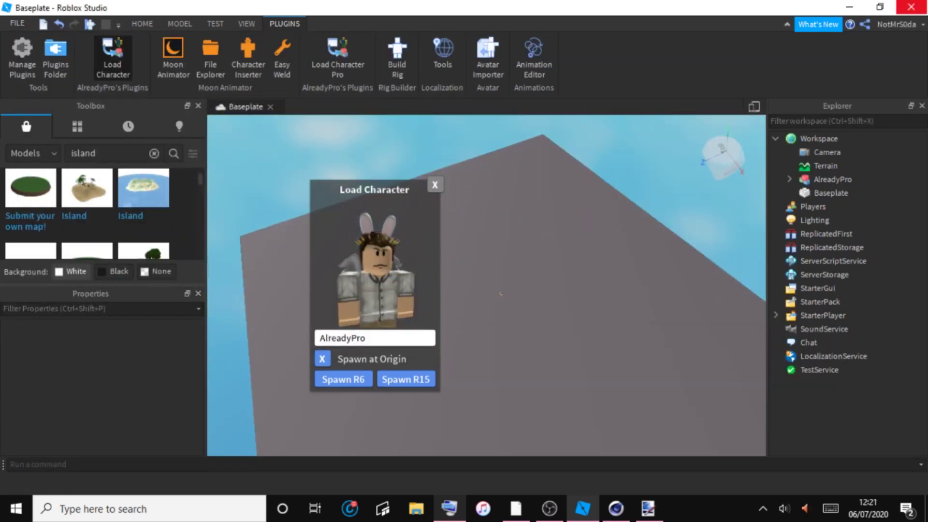
click(911, 8)
click(464, 267)
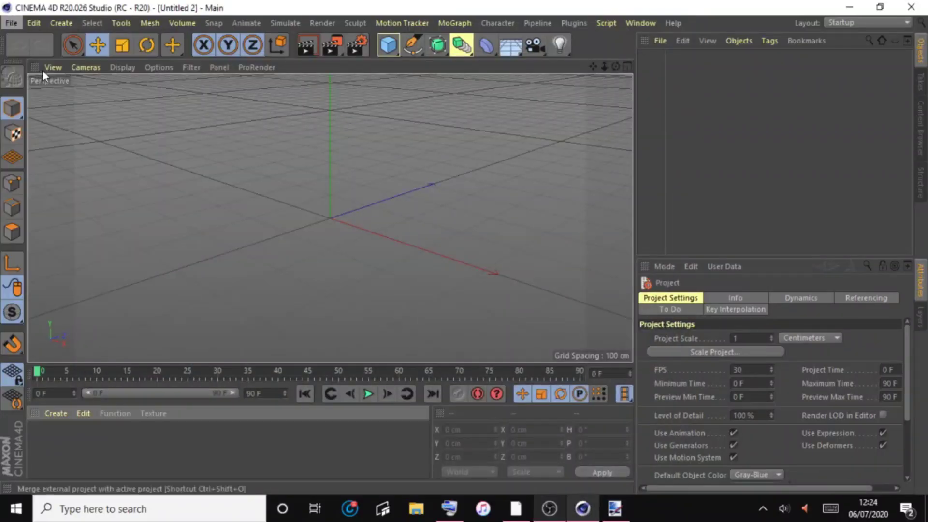
In Cinema 4D, import the islands and boat OBJ models from New folder (3) with the default import settings.
key(ctrl+o)
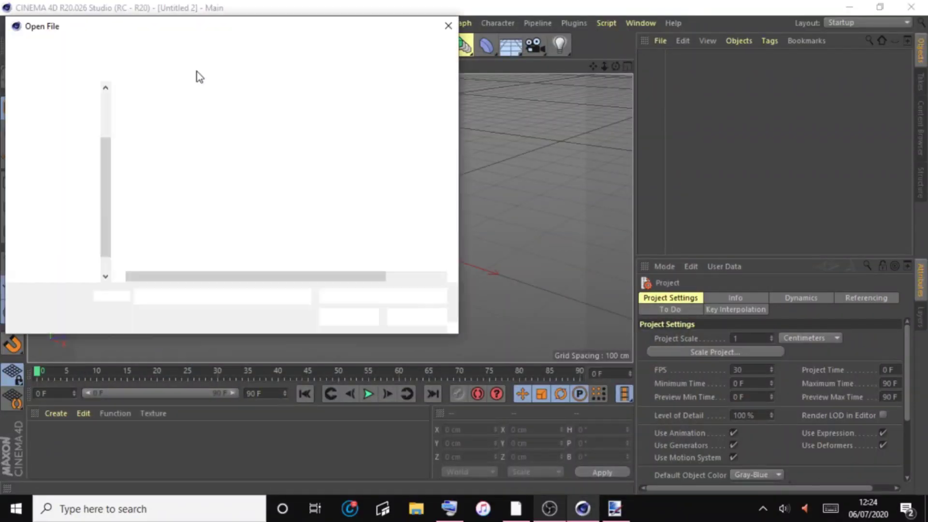
double_click(153, 196)
key(Return)
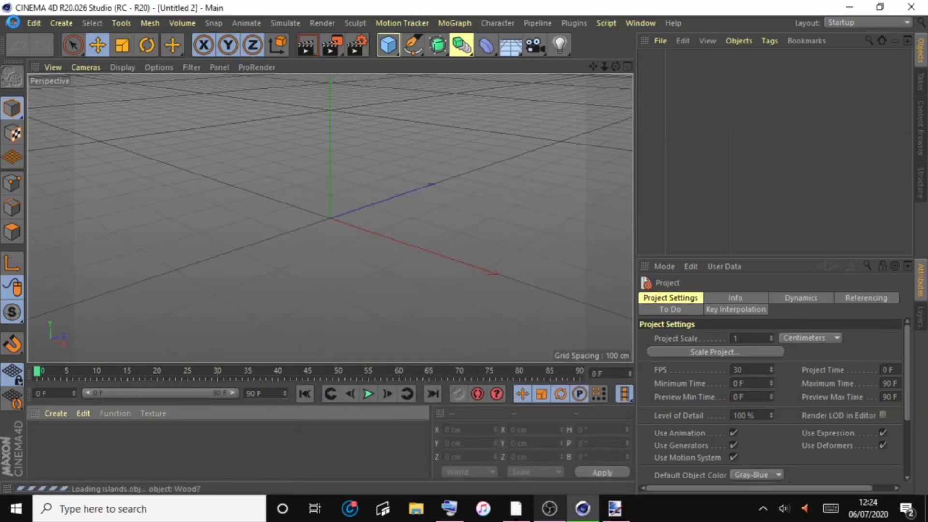
key(ctrl+o)
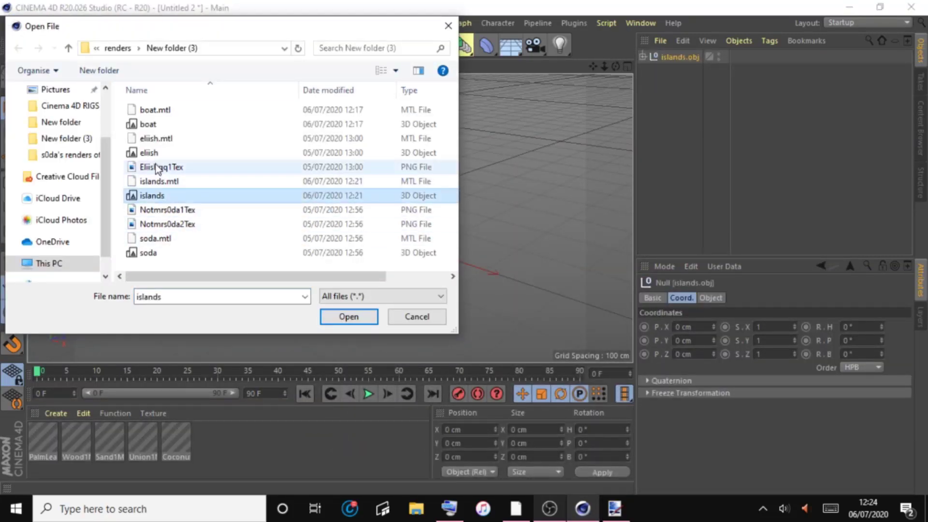
double_click(150, 125)
click(178, 392)
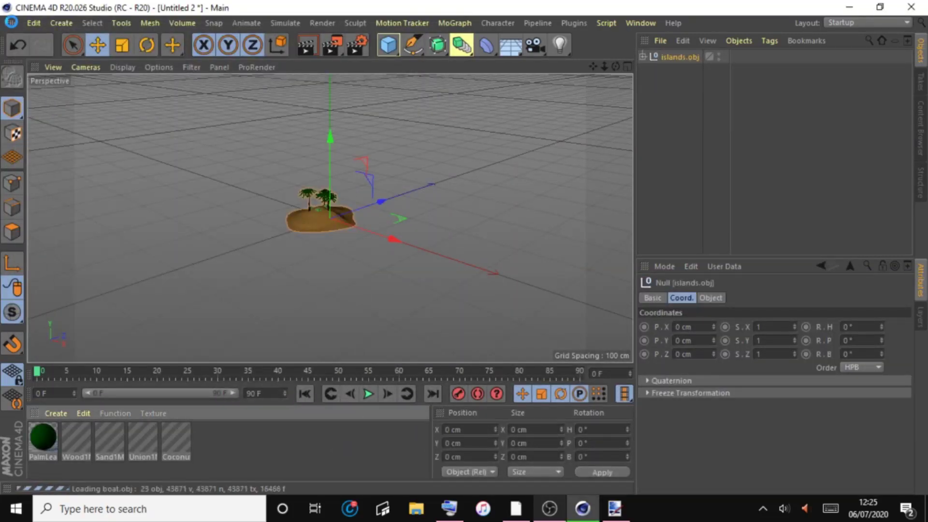
Import the elii and soda character OBJ models from New folder (4) with the default import settings.
key(ctrl+o)
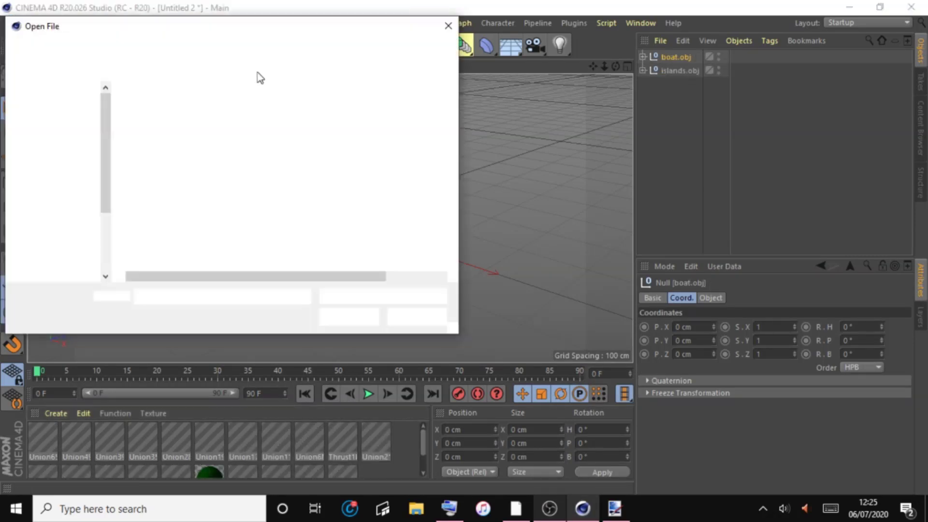
double_click(399, 154)
double_click(155, 124)
click(415, 480)
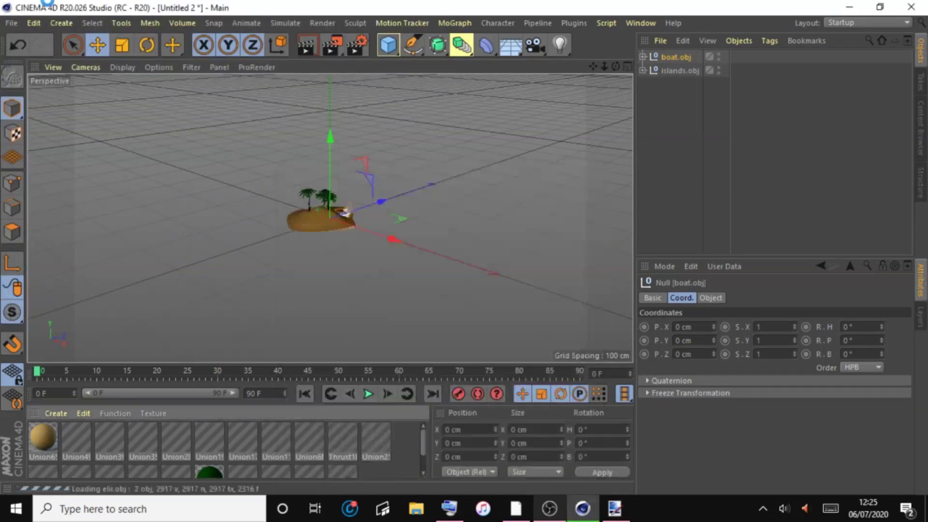
key(ctrl+o)
double_click(164, 180)
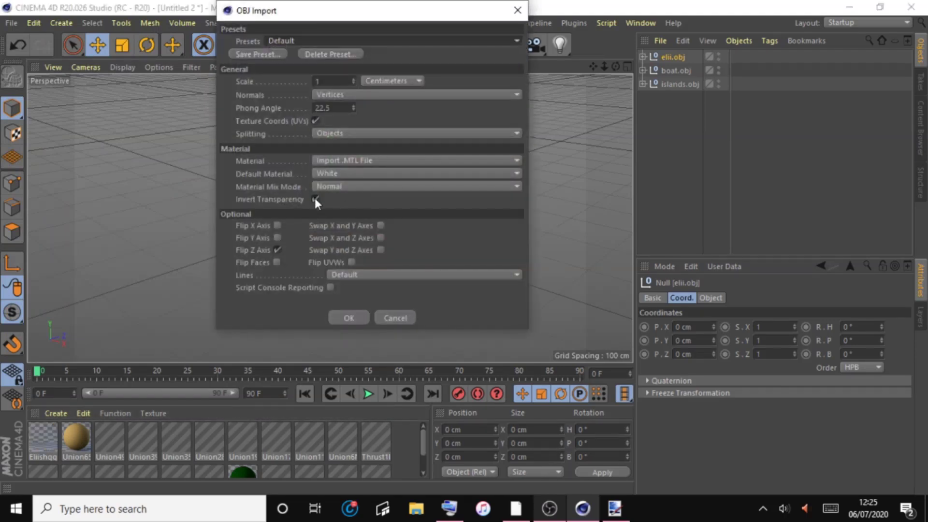
click(351, 313)
key(ctrl+o)
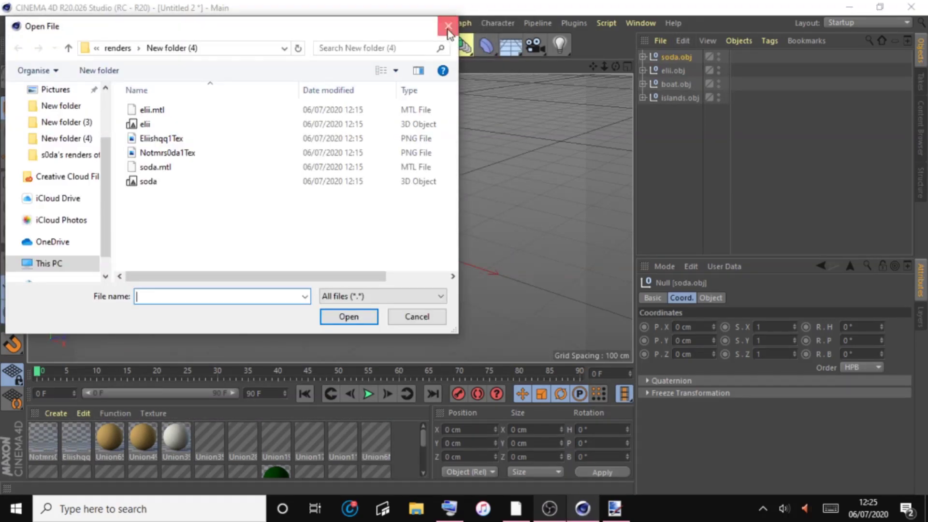
click(441, 24)
Set the X, Y and Z scale of all four imported objects to 100.
click(770, 329)
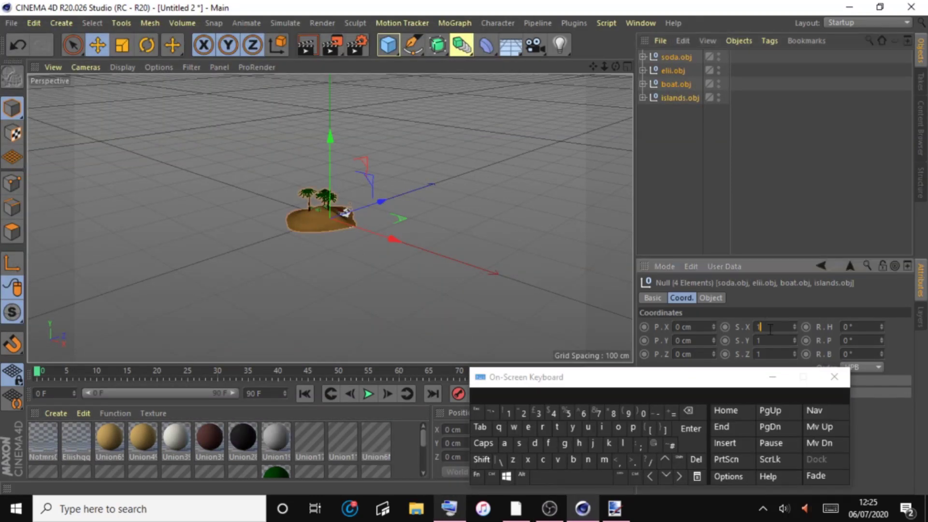
text(00)
click(696, 419)
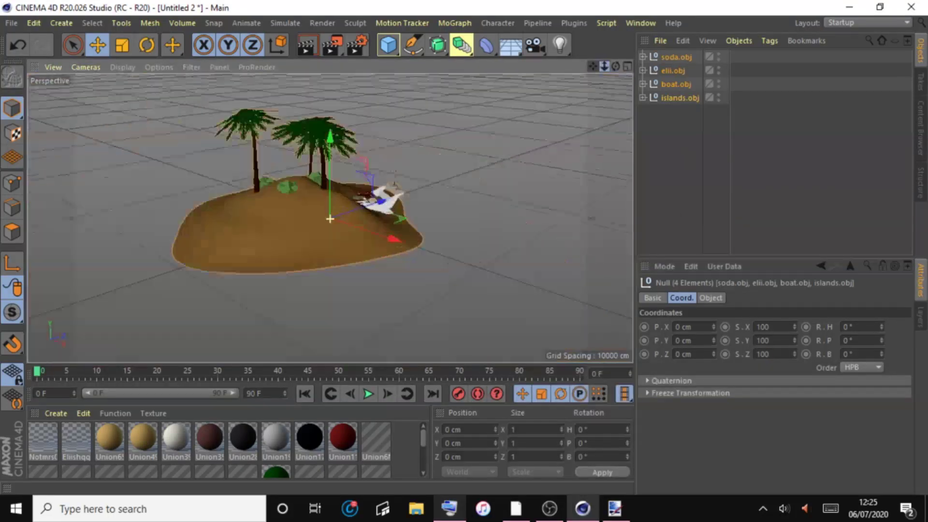
Move the boat and islands objects together along the X axis, clear of the two characters.
drag(604, 66, 597, 67)
click(676, 84)
shift+click(680, 98)
drag(393, 239, 290, 204)
drag(615, 67, 701, 67)
drag(588, 70, 608, 63)
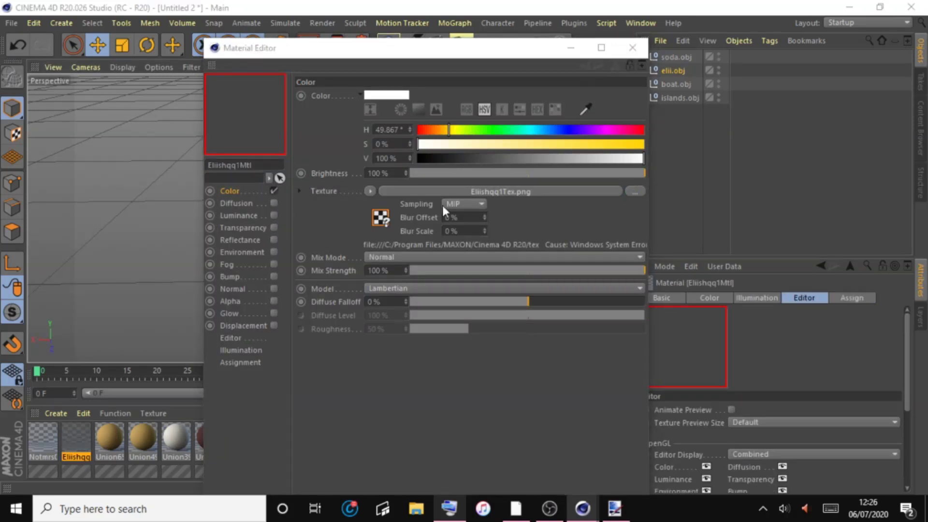
Relink the elii character's material to Eliishqq1Tex.png and set its texture preview size to No Scaling.
click(442, 202)
click(322, 91)
double_click(365, 184)
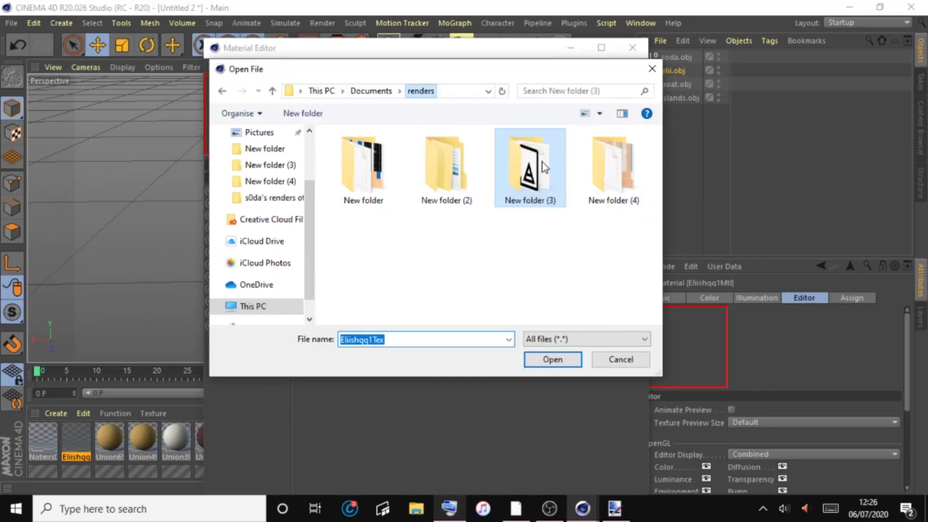
double_click(365, 183)
click(534, 303)
click(773, 422)
click(762, 286)
Relink the soda character's material to Notmrs0da1Tex.png and set its texture preview size to No Scaling.
double_click(43, 439)
click(638, 190)
double_click(538, 200)
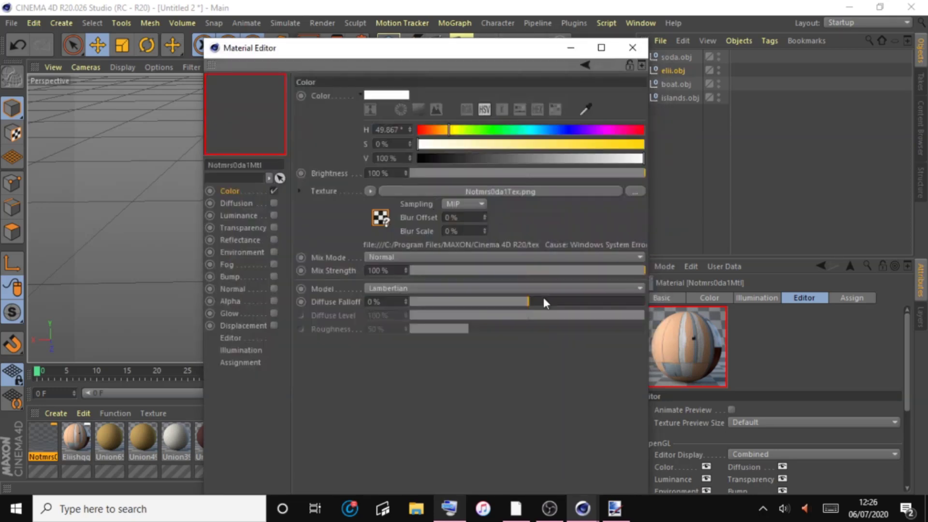
click(541, 301)
click(776, 422)
click(76, 440)
click(637, 51)
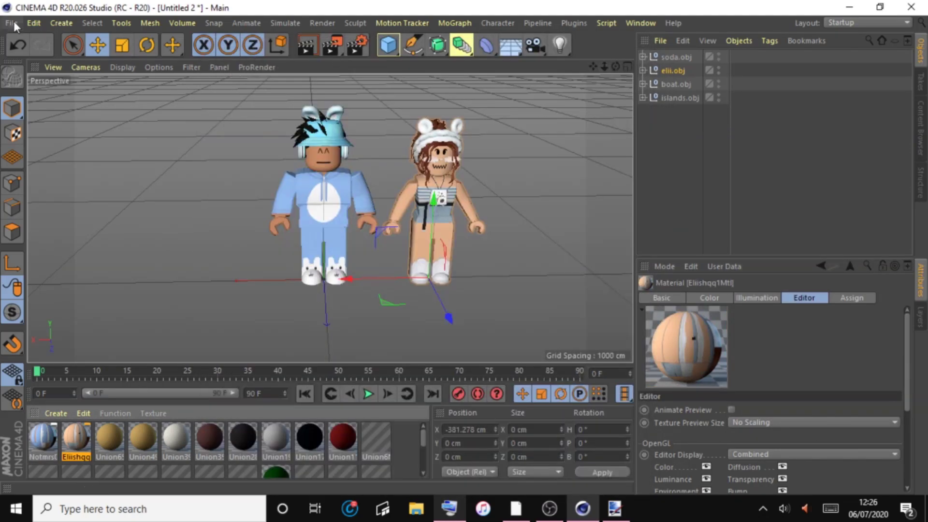
Load the 3.0 man rig by alphae.lib4d library and add the 3.0 Man Rig to the scene.
click(12, 23)
click(30, 63)
scroll(53, 145, up, 3)
click(62, 116)
double_click(169, 166)
double_click(297, 155)
double_click(276, 62)
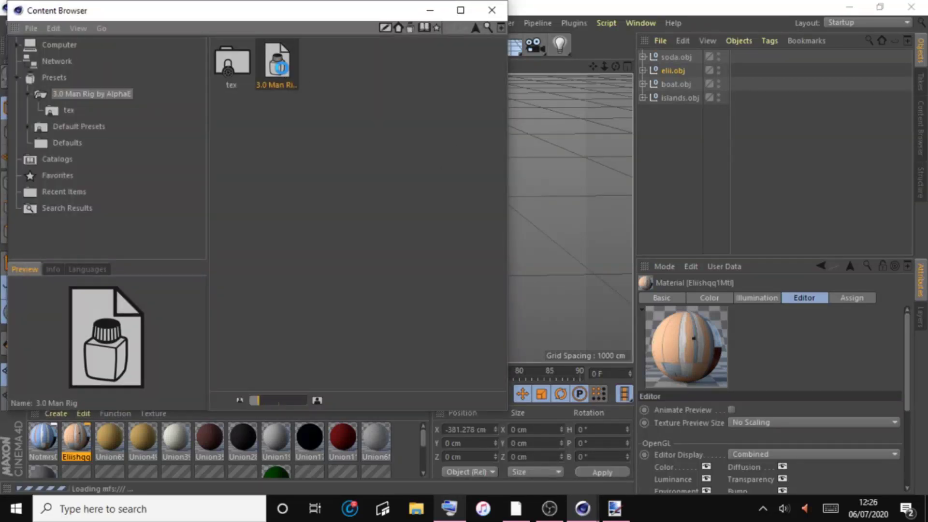
click(491, 10)
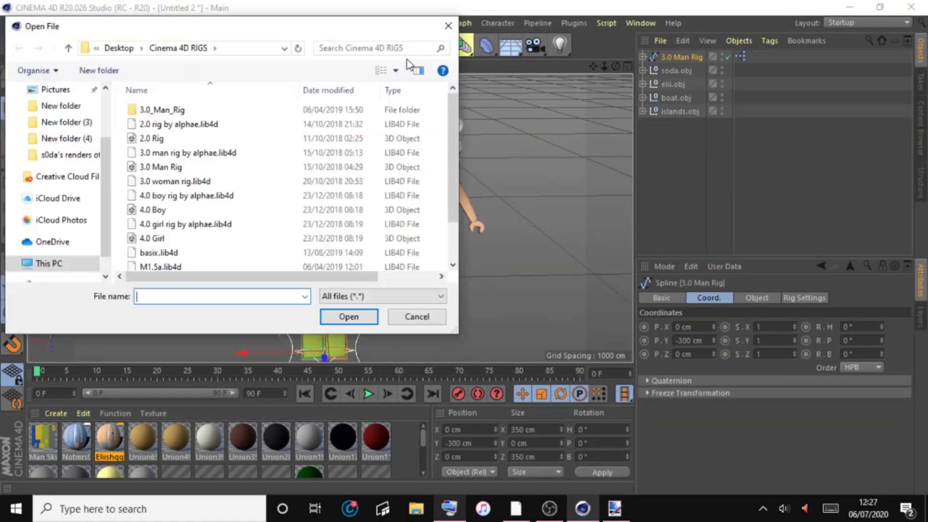
Load the 3.0 woman rig.lib4d library and add the 3.0 Woman Rig to the scene.
click(449, 25)
click(6, 23)
click(59, 61)
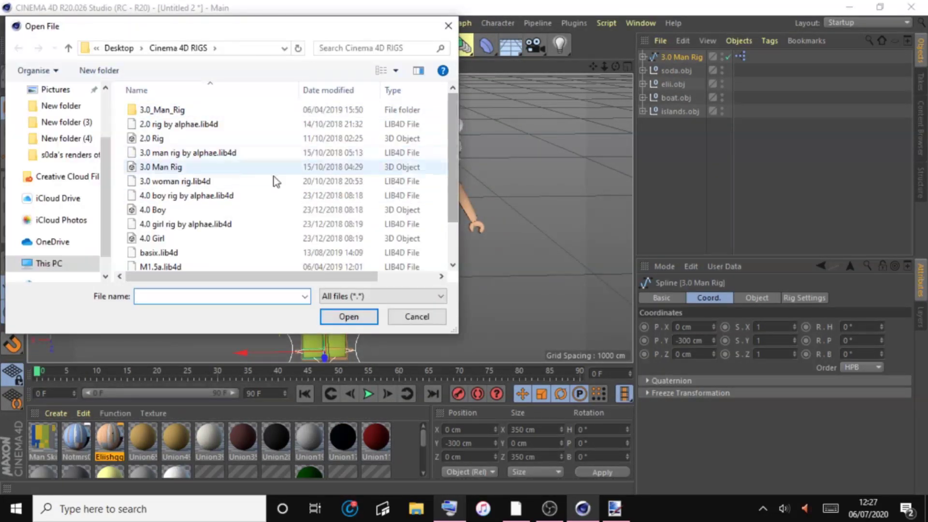
double_click(256, 180)
double_click(493, 145)
click(707, 94)
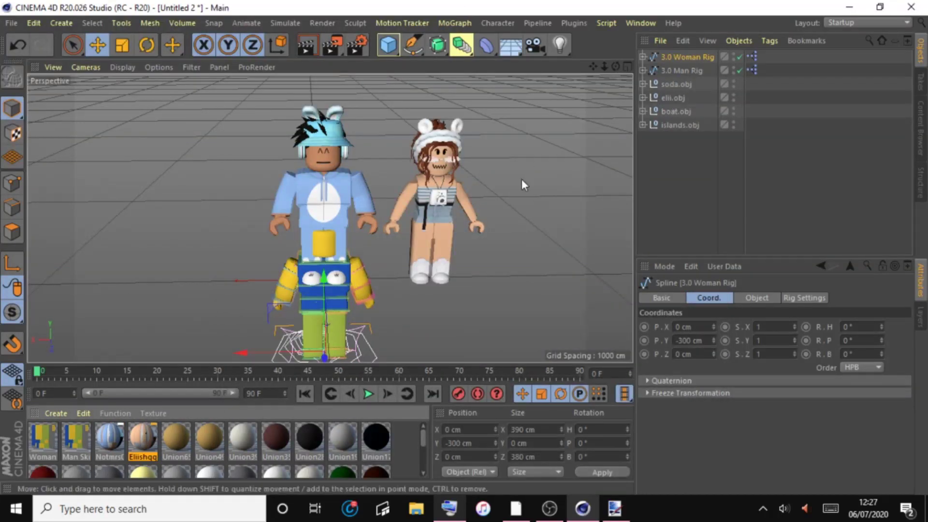
Move the 3.0 Woman Rig onto the elii character at about X -385 cm, Y 2 cm and rotate it to face forward.
drag(322, 299, 313, 219)
key(r)
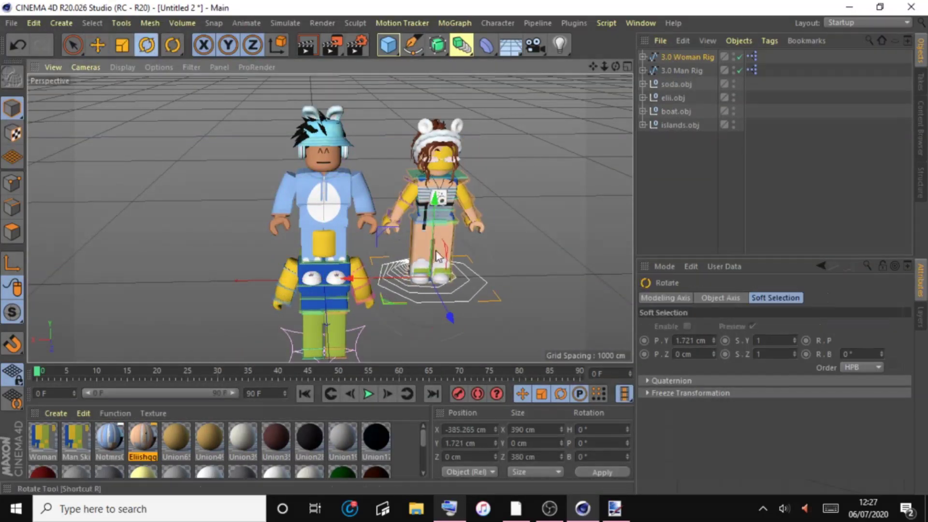
drag(368, 254, 527, 248)
Raise the 3.0 Man Rig to about Y 26 cm over the soda character and rotate its heading to about 181°.
click(676, 71)
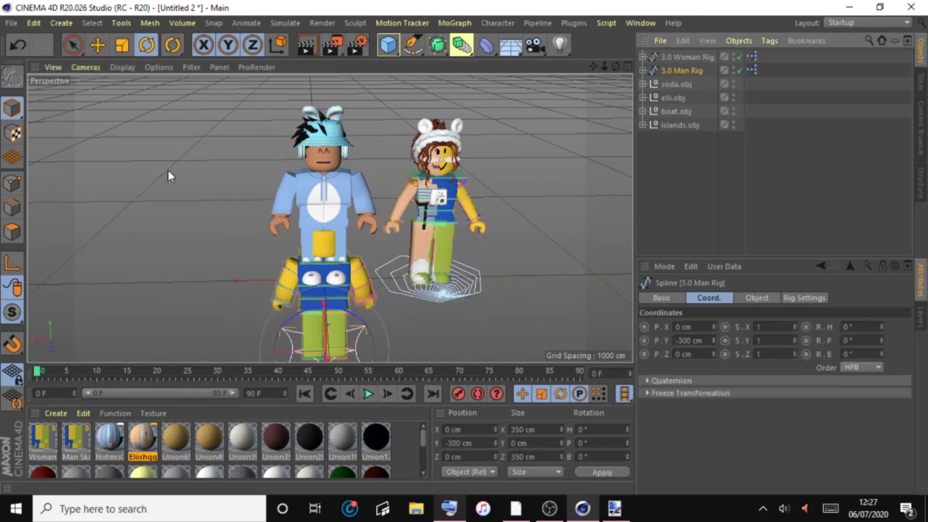
click(97, 45)
drag(320, 286, 355, 295)
key(r)
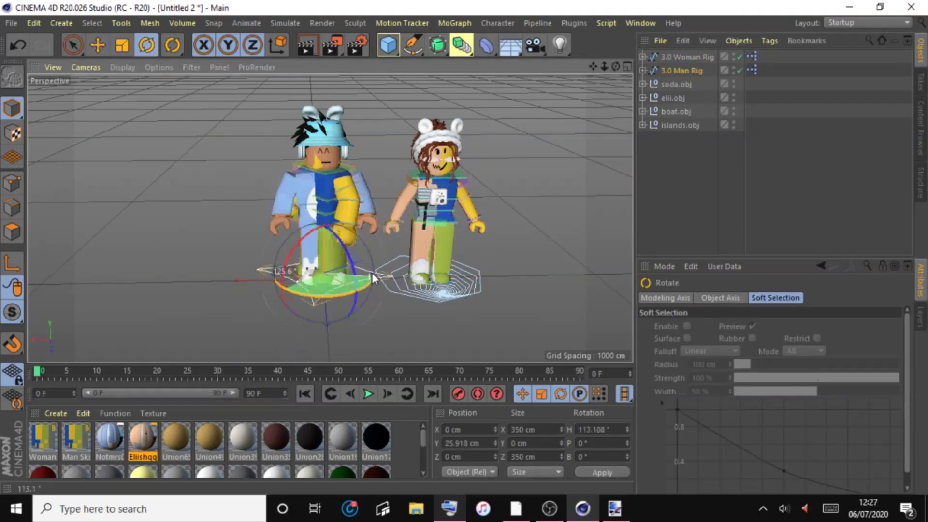
Move the soda character sideways clear of the man rig and delete its body meshes, keeping only the hat and hair.
click(643, 84)
click(672, 85)
key(e)
drag(242, 282, 149, 282)
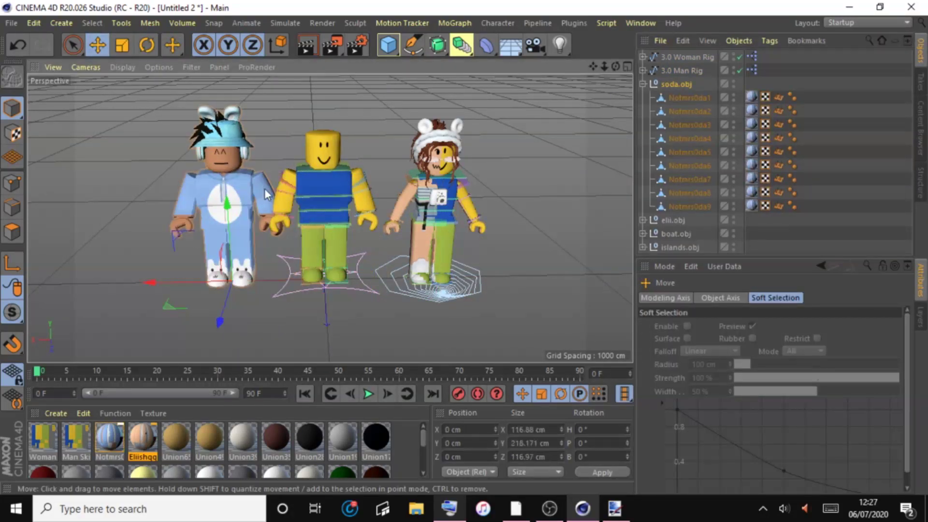
click(264, 193)
shift+click(236, 194)
shift+click(190, 200)
key(Delete)
click(643, 84)
Move the elii character sideways clear of the woman rig and delete its body meshes, keeping the head, hair and camera accessories.
click(672, 97)
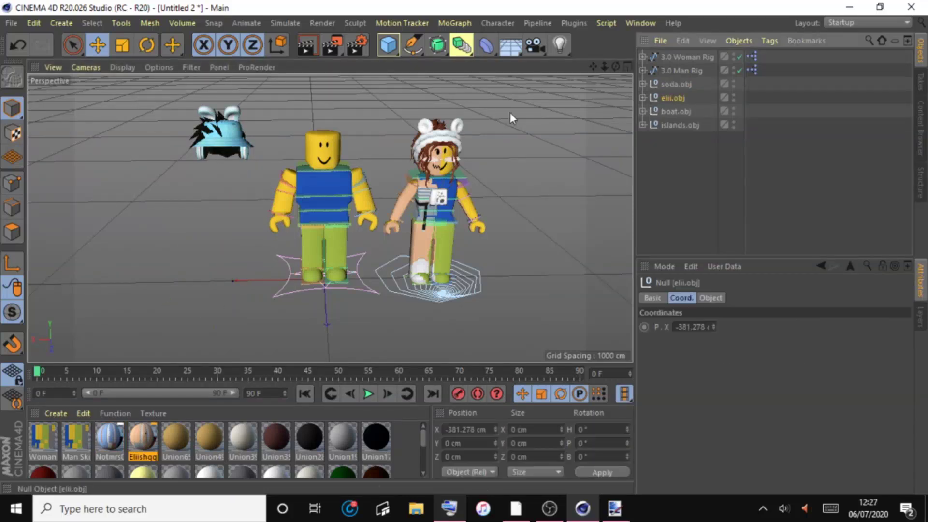
drag(341, 279, 439, 277)
click(643, 97)
click(554, 210)
click(562, 208)
shift+click(504, 205)
key(Delete)
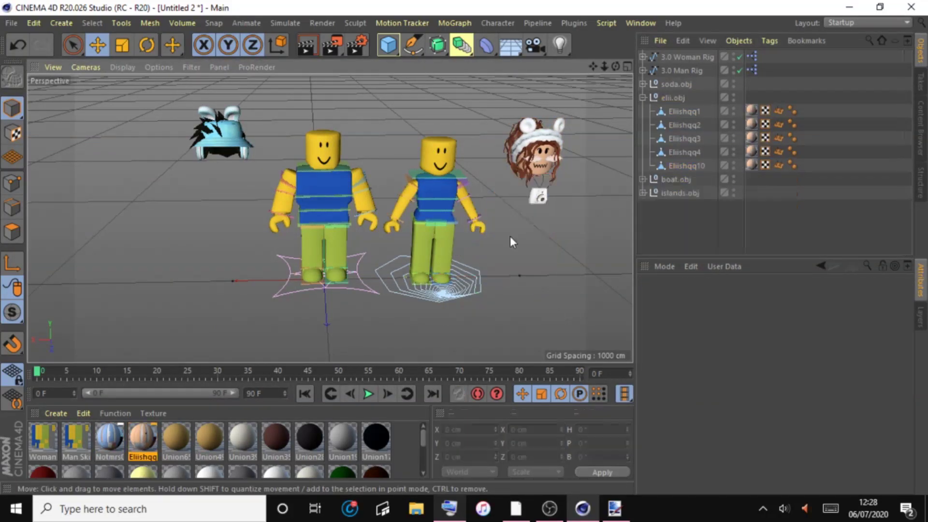
Set the 3.0 Man Rig's head type to Default Head.
click(671, 71)
click(744, 381)
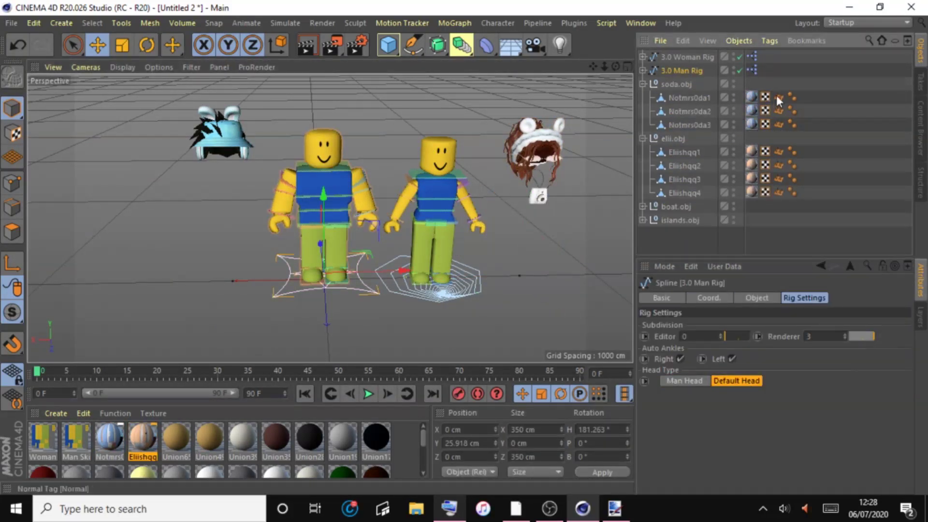
Delete the Normal tags from all remaining soda and elii accessory meshes.
click(779, 98)
shift+click(779, 192)
key(Delete)
Select the three soda accessory meshes in point mode and optimize their points.
click(689, 97)
shift+click(689, 125)
click(12, 183)
click(449, 508)
click(588, 427)
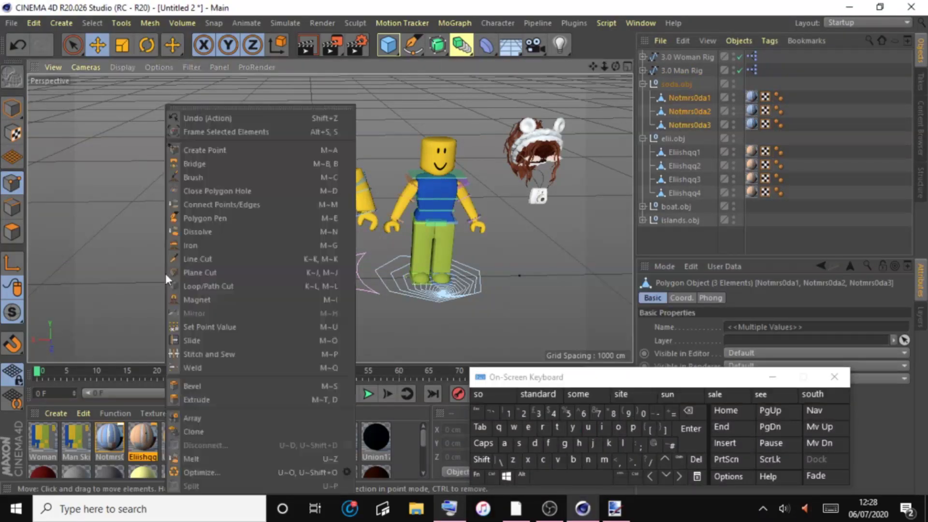
Optimize the points of the four elii accessory meshes and return to model mode.
click(684, 153)
shift+click(684, 192)
click(12, 183)
click(588, 427)
click(519, 443)
right_click(123, 203)
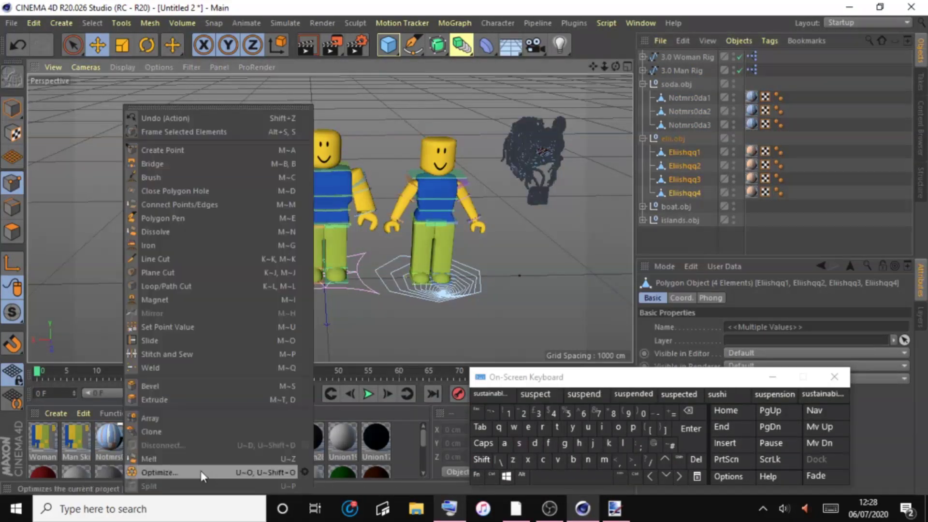
click(203, 474)
click(12, 108)
click(782, 378)
Move the elii accessories onto the 3.0 Woman Rig and align them with its head.
click(673, 138)
drag(503, 275, 408, 267)
drag(615, 67, 590, 106)
drag(366, 244, 364, 248)
drag(613, 67, 537, 77)
Move the soda hat and hair onto the 3.0 Man Rig and align them with its head.
click(676, 84)
drag(179, 294, 180, 295)
mouse_move(615, 67)
mouse_down()
mouse_move(611, 36)
mouse_move(725, 69)
mouse_move(623, 80)
mouse_up()
drag(185, 302, 187, 302)
mouse_move(615, 66)
mouse_down()
mouse_move(696, 116)
mouse_move(615, 66)
mouse_up()
Reparent the three soda accessory meshes into the 3.0 Man Rig hierarchy.
click(643, 70)
click(689, 206)
shift+click(689, 233)
drag(689, 233, 696, 98)
click(643, 71)
Reparent the elii accessory meshes into the 3.0 Woman Rig hierarchy.
click(643, 57)
shift+click(686, 221)
drag(686, 221, 695, 84)
click(643, 57)
Delete the emptied soda.obj and elii.obj null objects.
click(673, 84)
shift+click(672, 98)
key(Delete)
Replace the Man Skin material's colour texture with the soda character's texture image.
double_click(77, 437)
click(451, 194)
click(302, 181)
double_click(501, 296)
click(549, 306)
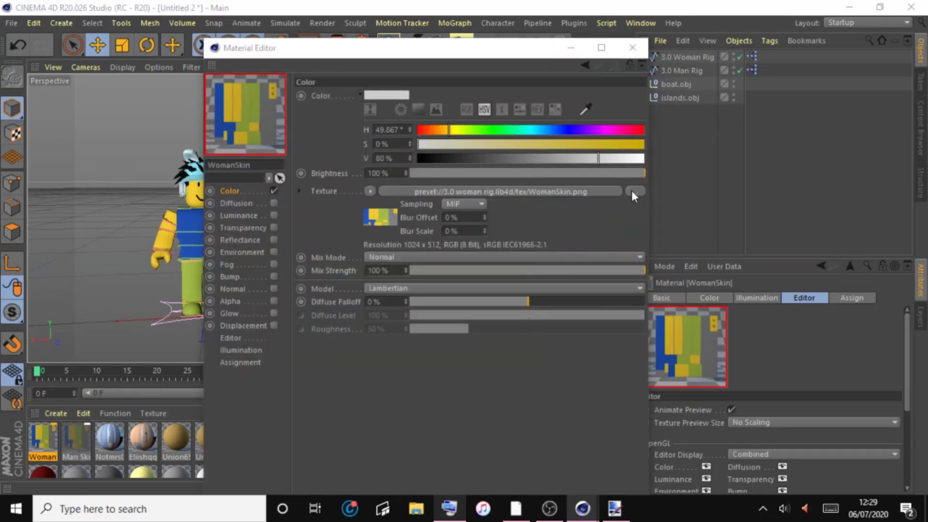
Replace the WomanSkin material's colour texture with Eliishqq1Tex.png from New folder (4).
click(633, 192)
double_click(364, 180)
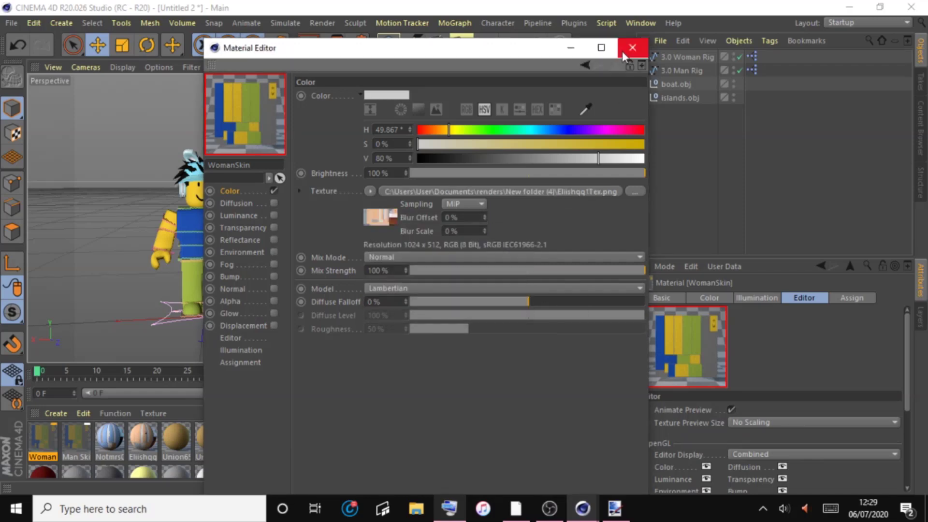
click(631, 46)
Move boat.obj across the scene floor to a spot in front of the island.
drag(593, 67, 478, 29)
click(675, 84)
drag(440, 153, 360, 163)
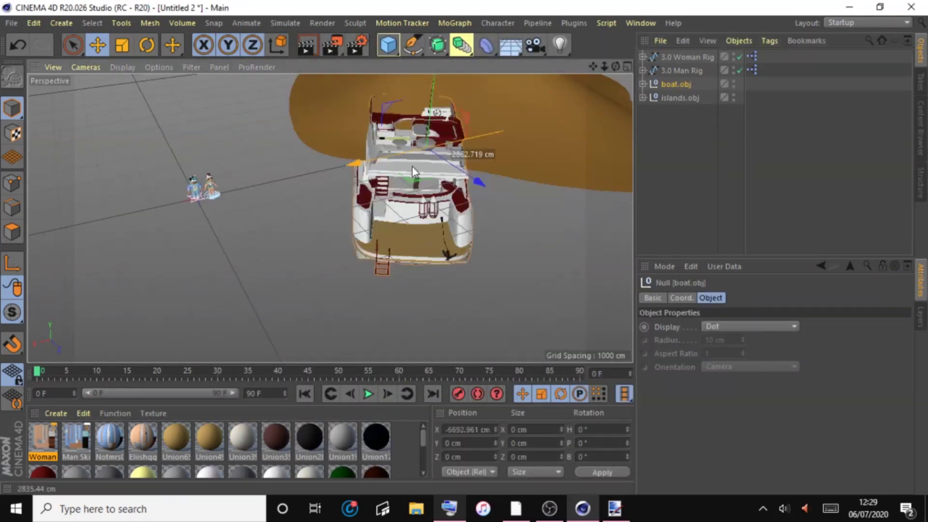
drag(479, 182, 493, 215)
drag(401, 196, 344, 202)
Rotate the boat to a heading of about -92° and adjust its position beside the island.
click(146, 45)
drag(405, 219, 265, 220)
click(98, 45)
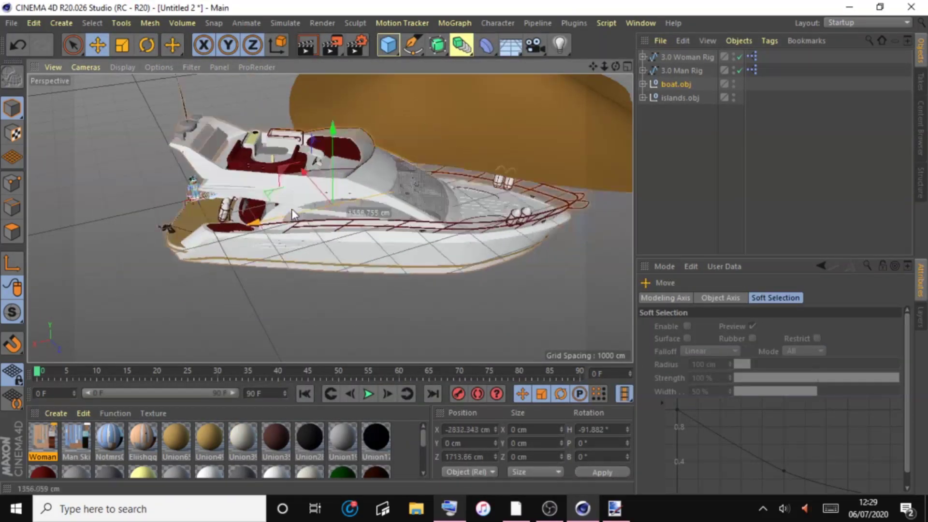
drag(334, 167, 319, 198)
drag(616, 67, 540, 33)
Move the 3.0 Woman Rig and 3.0 Man Rig together onto the boat's upper deck.
click(669, 57)
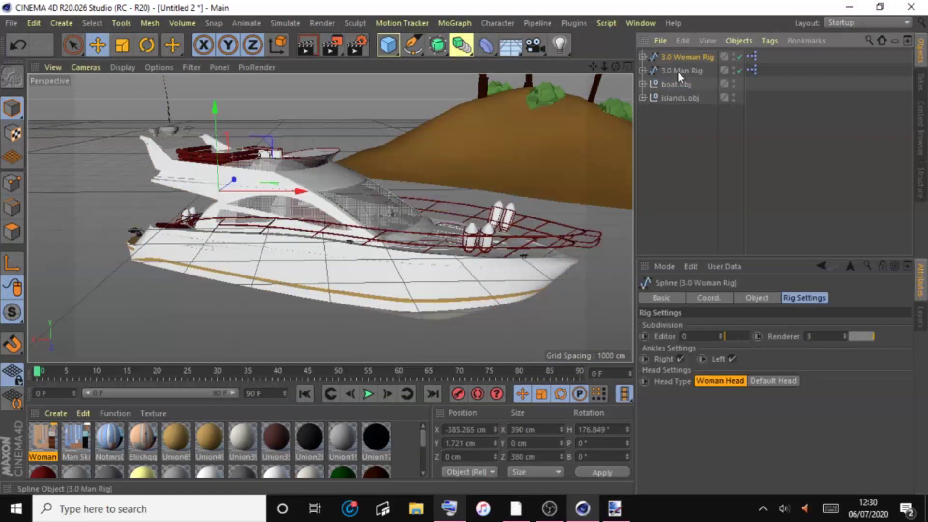
shift+click(677, 70)
drag(164, 191, 412, 213)
drag(540, 237, 375, 233)
mouse_move(605, 66)
mouse_down()
mouse_move(676, 70)
mouse_move(285, 77)
mouse_move(827, 102)
mouse_move(555, 53)
mouse_move(604, 67)
mouse_up()
drag(594, 67, 616, 66)
drag(543, 277, 572, 347)
drag(355, 146, 355, 164)
drag(604, 67, 607, 67)
drag(616, 67, 616, 66)
Place the 3.0 Man Rig behind the boat's steering wheel and rotate it to face the wheel.
click(681, 71)
drag(295, 170, 315, 253)
key(r)
drag(615, 66, 616, 67)
drag(604, 67, 605, 67)
drag(148, 273, 197, 277)
drag(217, 180, 223, 205)
Adjust the man's pose controls and reposition his left foot goal so he stands at the steering wheel.
click(230, 199)
drag(213, 148, 219, 256)
click(681, 71)
drag(593, 67, 605, 67)
click(195, 320)
drag(187, 288, 208, 308)
drag(272, 252, 272, 279)
drag(616, 66, 615, 66)
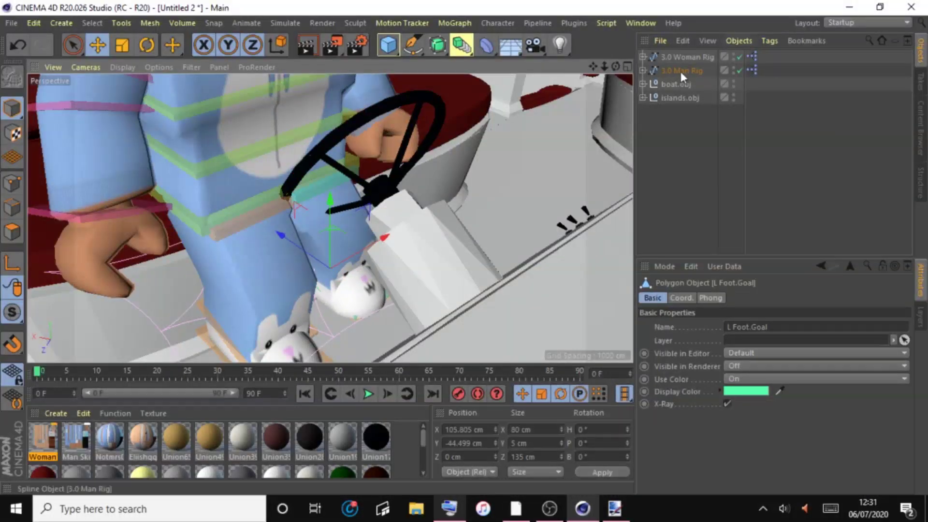
Shift the 3.0 Man Rig slightly and rotate his shoulder controls to bring his arms forward toward the wheel.
click(682, 71)
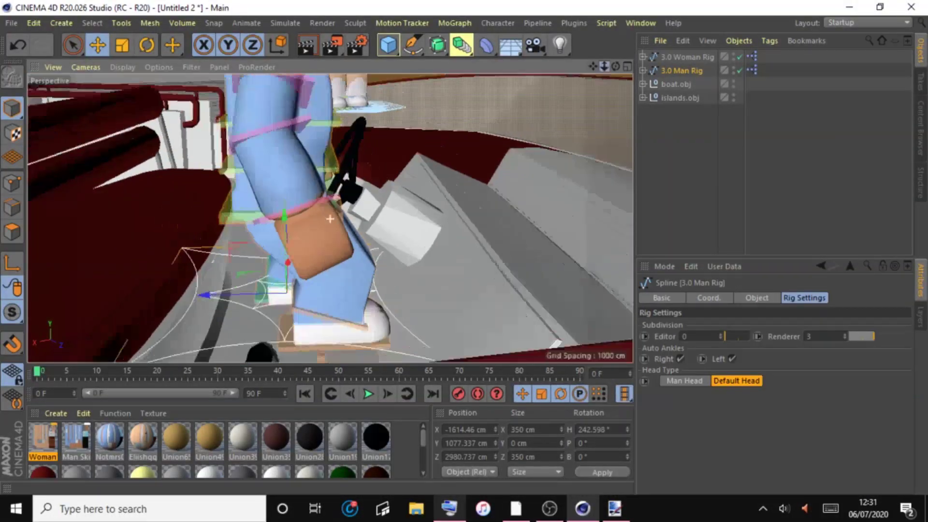
drag(242, 252, 220, 251)
click(216, 158)
drag(616, 67, 593, 66)
drag(616, 67, 616, 67)
click(144, 53)
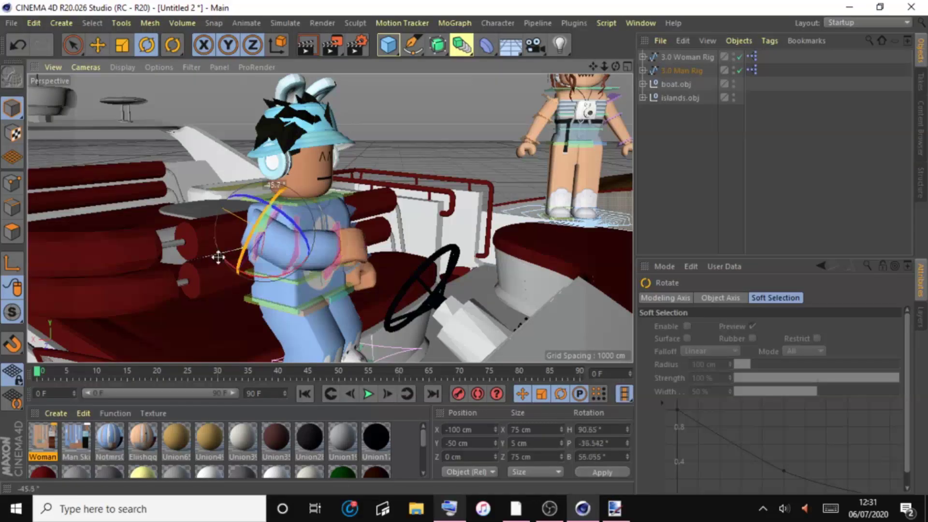
click(336, 196)
drag(333, 207, 310, 209)
Move the 3.0 Woman Rig beside the man at the steering wheel and nudge the man rig to fit.
click(687, 57)
click(97, 45)
drag(610, 217, 455, 256)
drag(616, 67, 616, 67)
drag(505, 212, 491, 310)
drag(616, 67, 616, 66)
drag(593, 66, 616, 67)
drag(582, 298, 546, 298)
drag(476, 208, 479, 237)
drag(570, 312, 563, 312)
drag(615, 67, 616, 66)
click(682, 70)
drag(242, 285, 323, 271)
Rotate the woman's arm controls, bringing her left elbow to pitch -22.5° and bank about 35°.
click(687, 57)
drag(615, 67, 616, 67)
click(430, 223)
click(146, 45)
drag(404, 213, 404, 230)
click(478, 269)
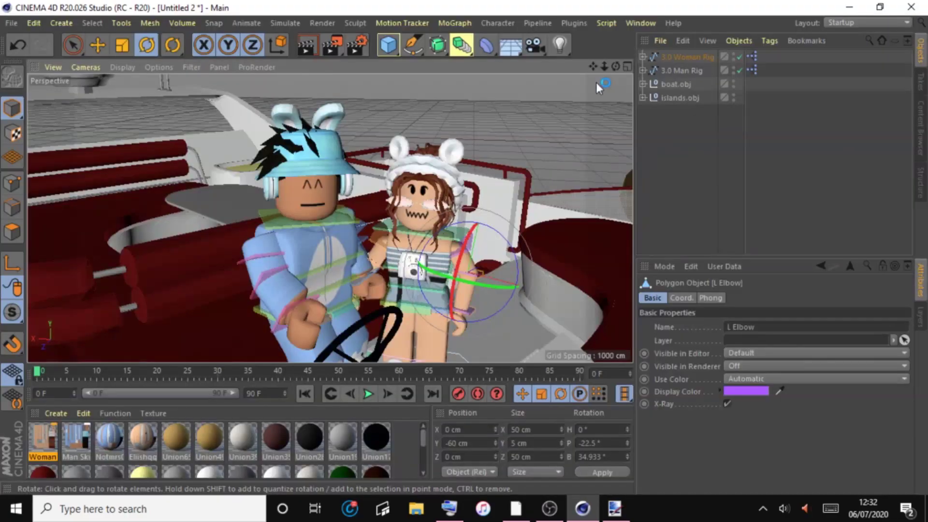
Raise the man's right forearm and adjust the woman's lower torso and left foot controls.
drag(595, 83, 605, 65)
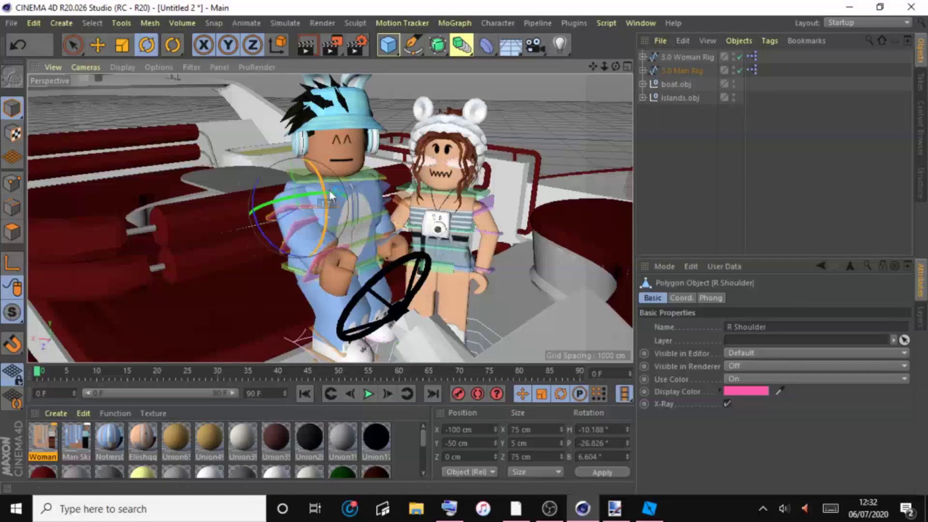
click(449, 268)
click(98, 45)
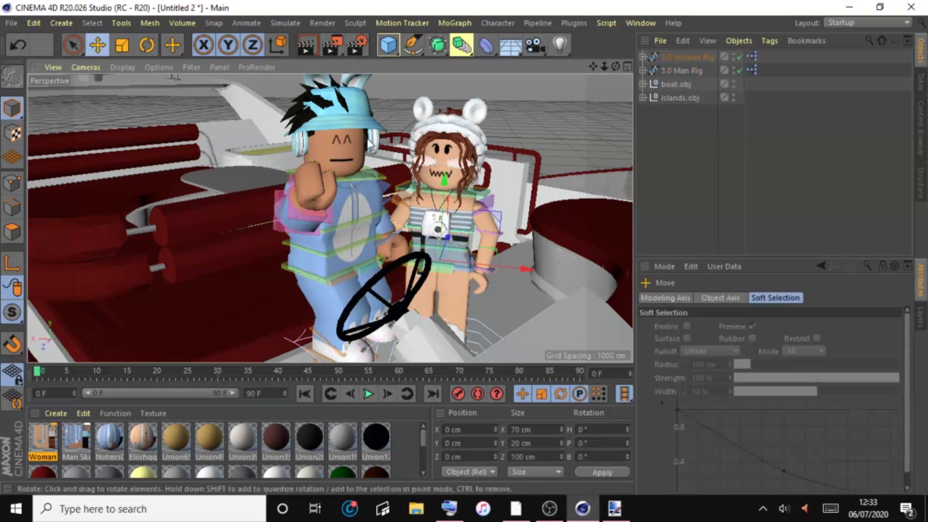
alt+drag(569, 95, 537, 157)
click(499, 330)
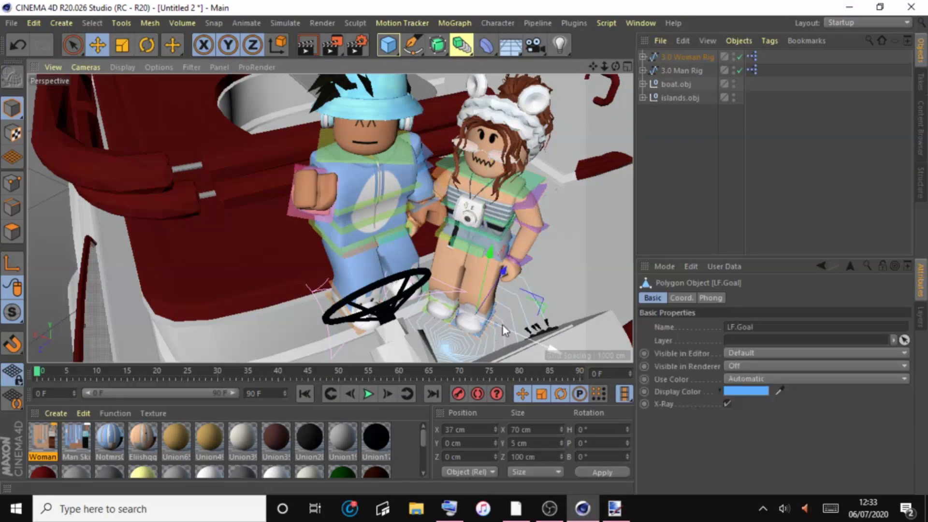
drag(615, 66, 584, 70)
Move both character rigs and boat.obj together beside the island to about X -6195, Y 1399, Z 5469 cm.
click(687, 57)
shift+click(676, 84)
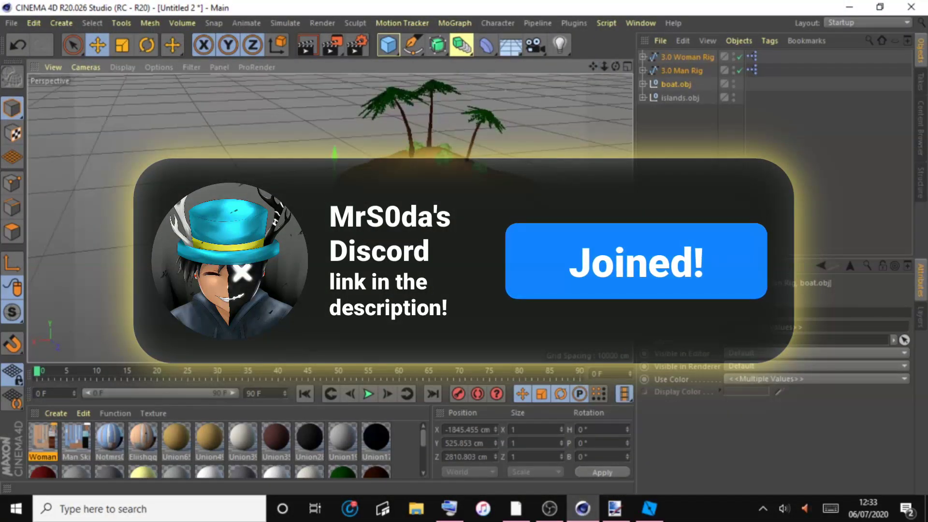
drag(290, 237, 411, 232)
drag(593, 66, 643, 67)
drag(593, 67, 561, 67)
drag(356, 167, 300, 193)
drag(616, 67, 582, 96)
drag(352, 145, 351, 89)
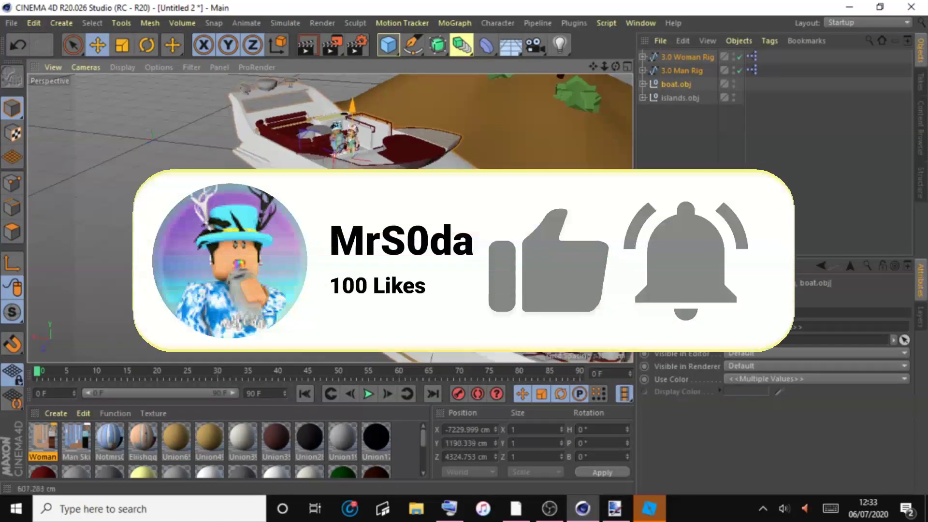
drag(323, 207, 290, 249)
drag(285, 160, 285, 116)
drag(219, 187, 191, 182)
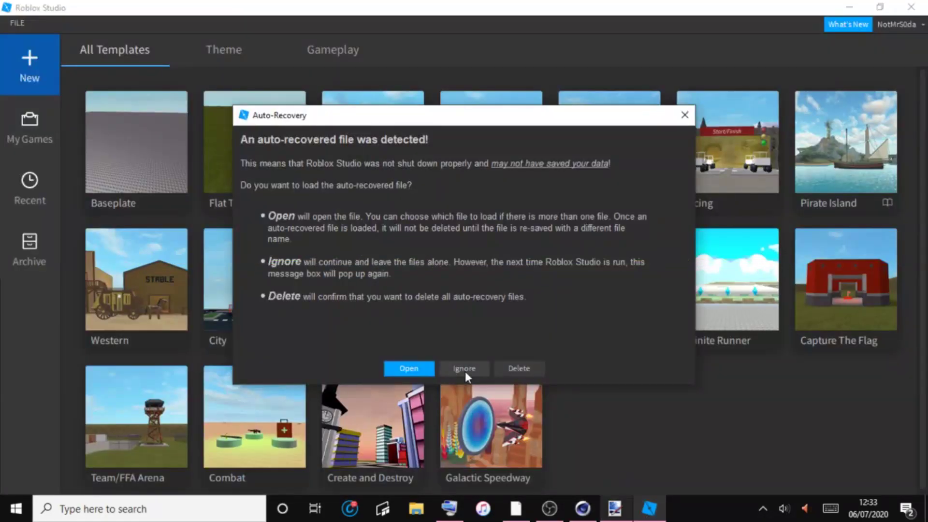
In Roblox Studio, open a new Baseplate place and insert the Iphone 11 (Blue) model from an iphone toolbox search.
click(462, 370)
click(110, 123)
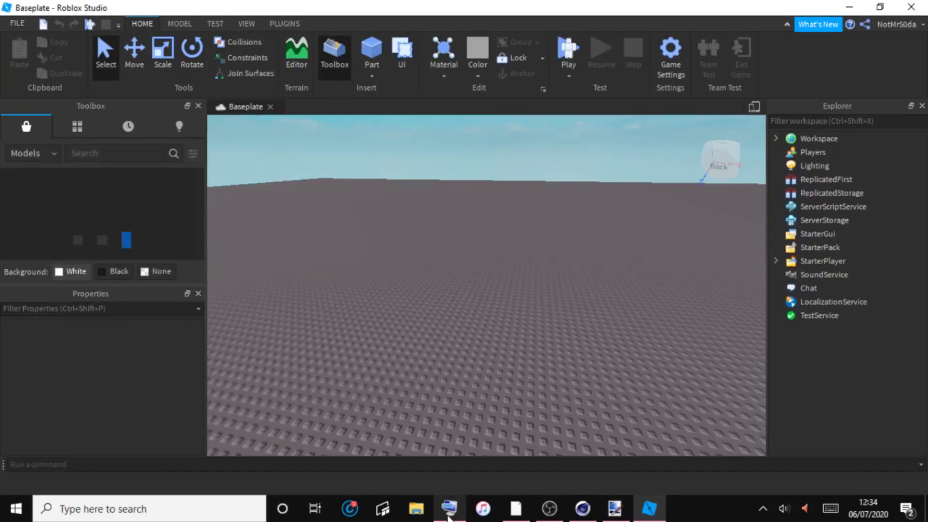
click(449, 517)
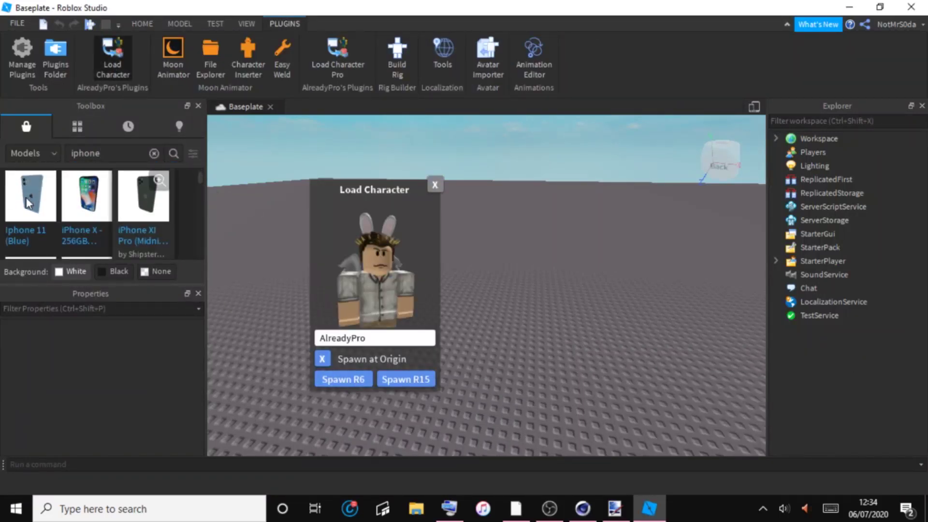
click(30, 194)
Spawn a character in the baseplate and move the iPhone model over to it.
right_drag(577, 202, 577, 202)
click(142, 24)
click(134, 55)
right_drag(611, 246, 611, 247)
scroll(611, 246, down, 8)
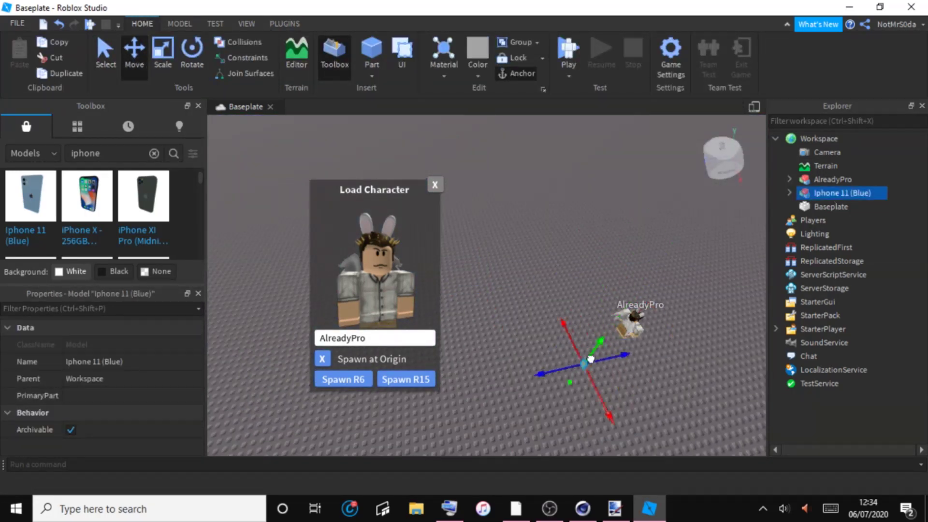
Export the Iphone 11 (Blue) model as tt.obj into New folder (4).
right_click(817, 194)
click(821, 364)
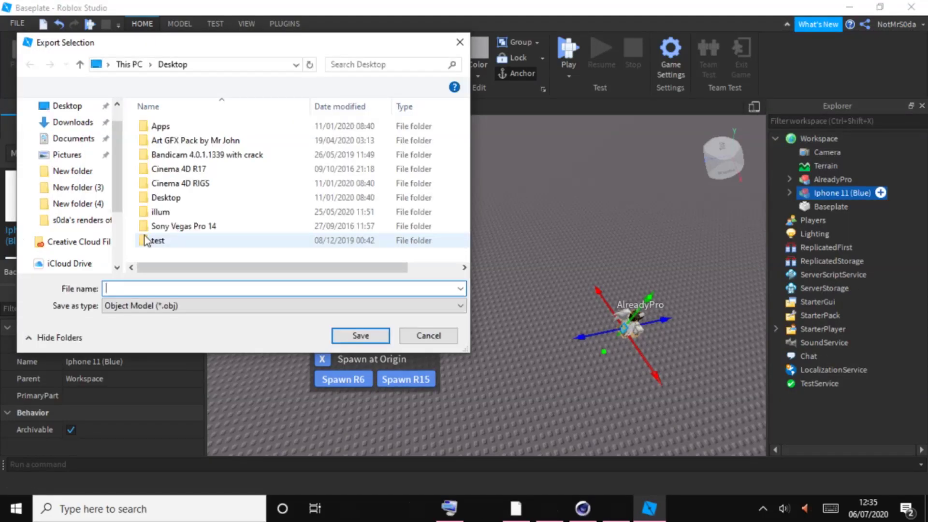
key(Return)
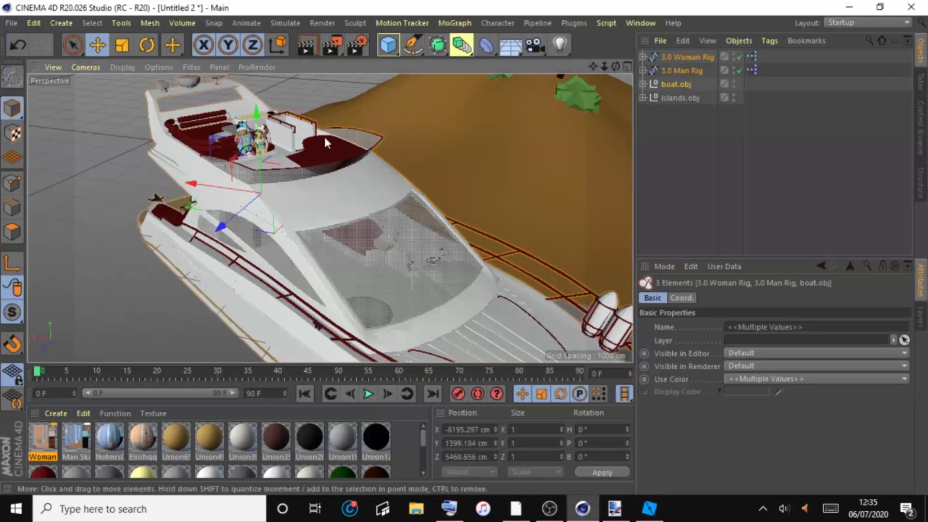
Merge tt.obj from New folder (4) into the Cinema 4D scene and set its scale to 100 on all axes.
click(12, 23)
click(32, 70)
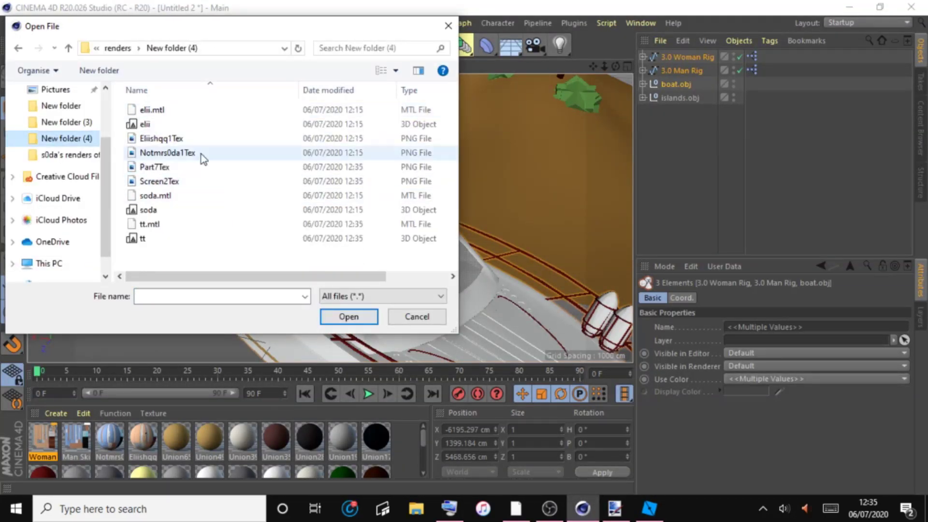
double_click(153, 238)
click(607, 318)
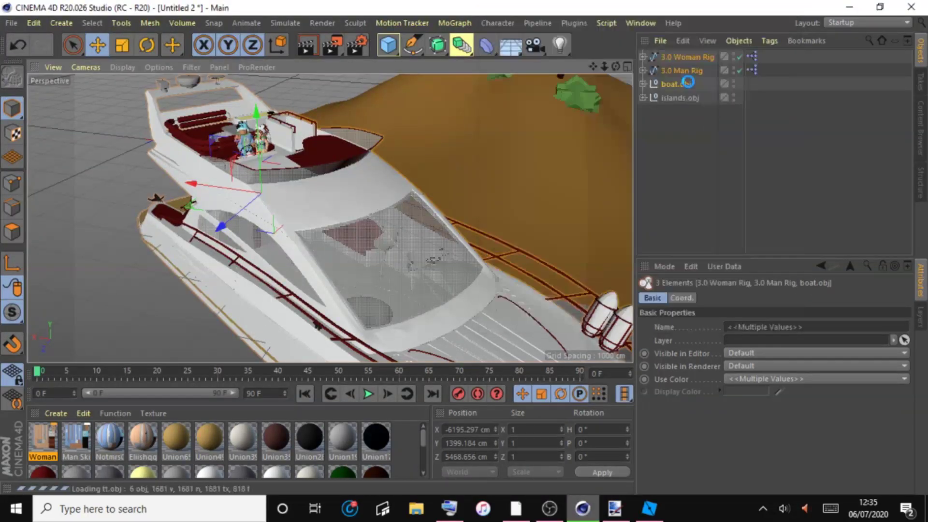
click(664, 56)
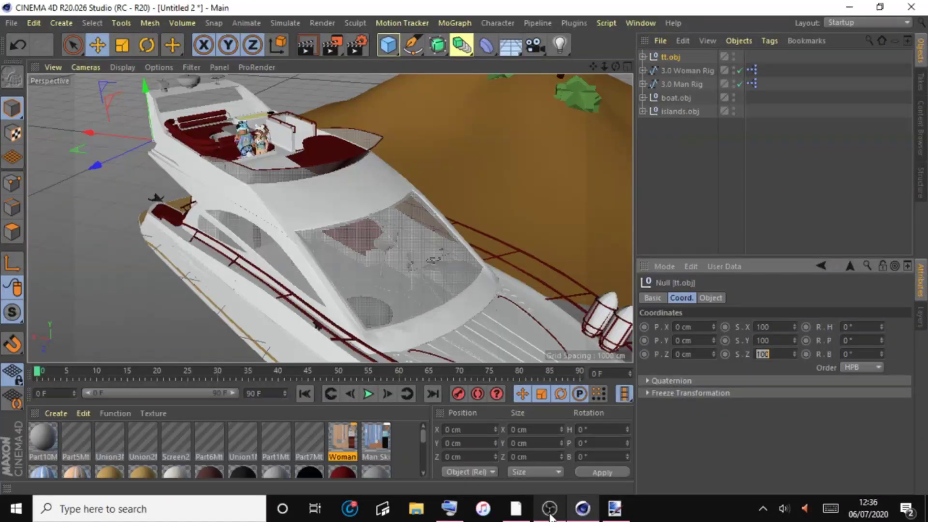
click(549, 508)
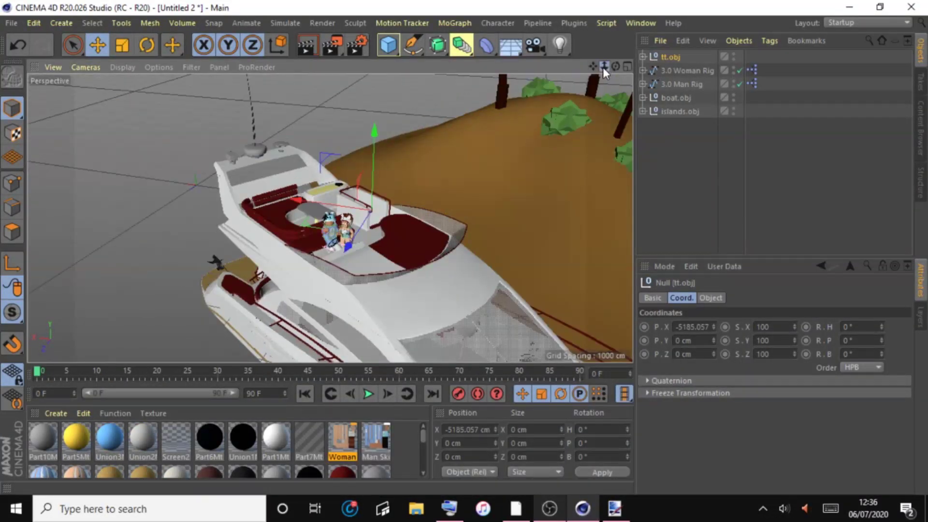
Move the phone to the man's raised hand at about X -5994, Y 2087, Z 5674 cm and adjust his arm rotation.
drag(290, 334, 317, 356)
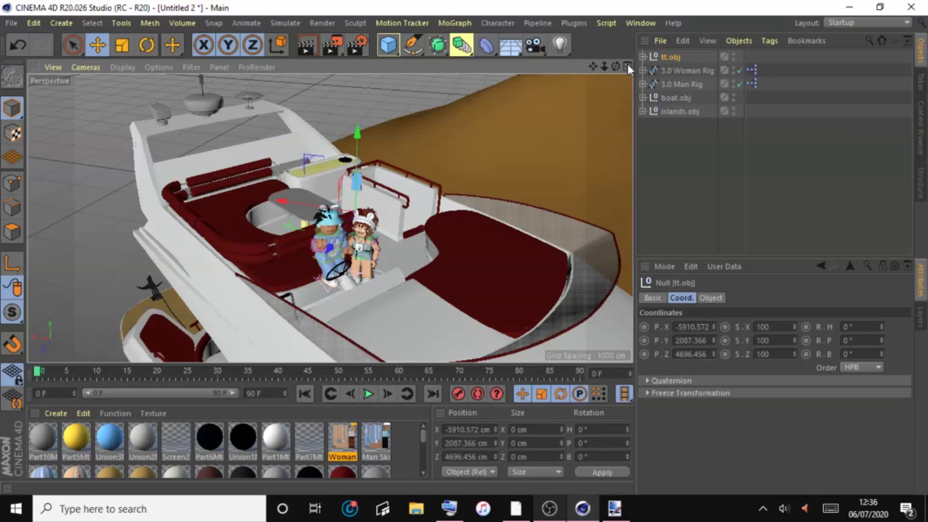
drag(616, 66, 627, 67)
drag(341, 286, 269, 349)
drag(265, 356, 279, 358)
alt+drag(290, 329, 199, 317)
drag(615, 67, 612, 63)
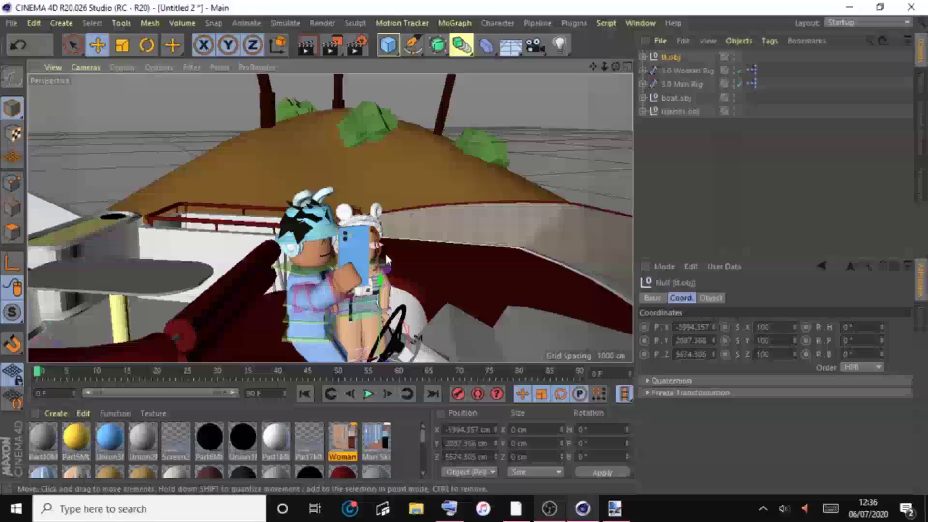
key(r)
scroll(332, 263, down, 10)
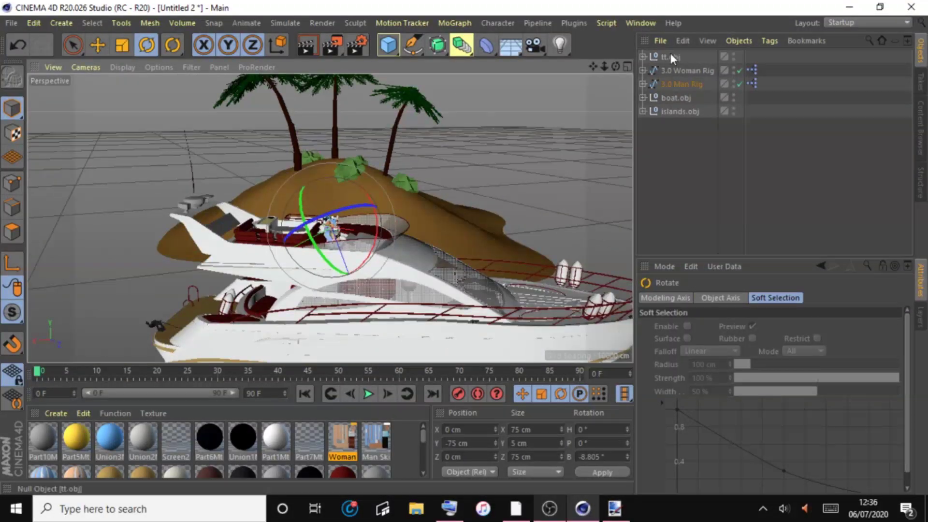
Adjust the placement of the phone and both character rigs together on the boat's upper deck.
click(671, 57)
shift+click(674, 84)
drag(311, 279, 510, 205)
drag(615, 67, 585, 66)
drag(334, 246, 460, 209)
drag(593, 67, 582, 66)
drag(604, 67, 577, 67)
Set the scale of boat.obj to 80 on the X, Y and Z axes.
click(673, 98)
click(449, 509)
click(765, 327)
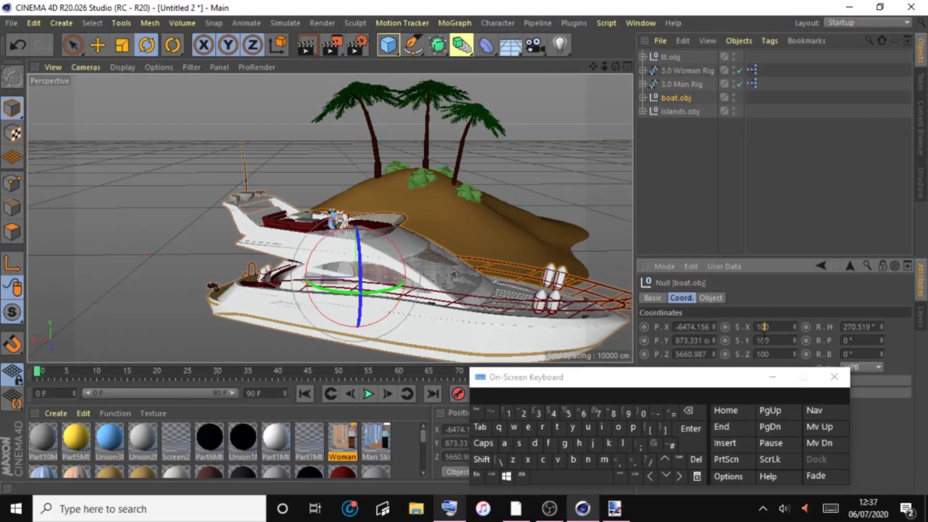
click(614, 413)
click(643, 414)
click(780, 340)
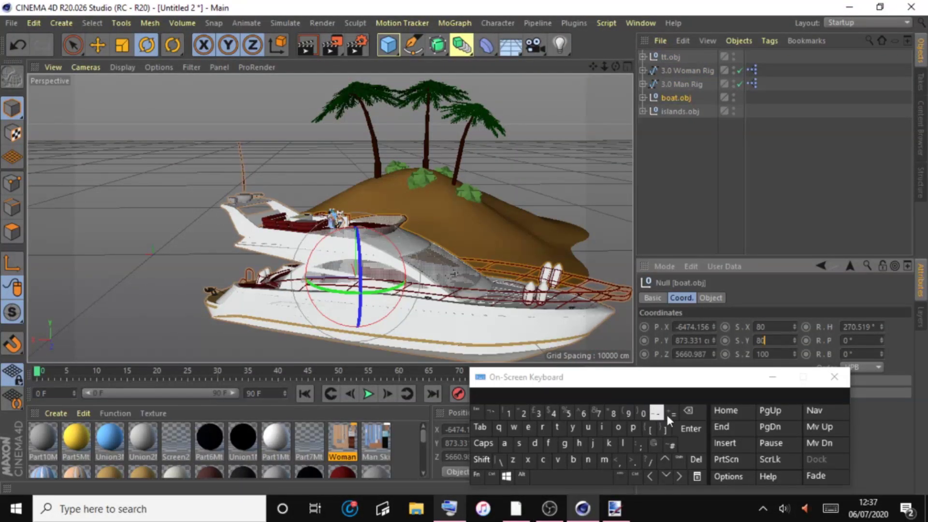
key(Tab)
click(692, 431)
click(772, 377)
Move tt.obj and both rigs together onto the scaled boat's deck at about X -6084, Y 1707, Z 5477 cm.
scroll(338, 225, up, 10)
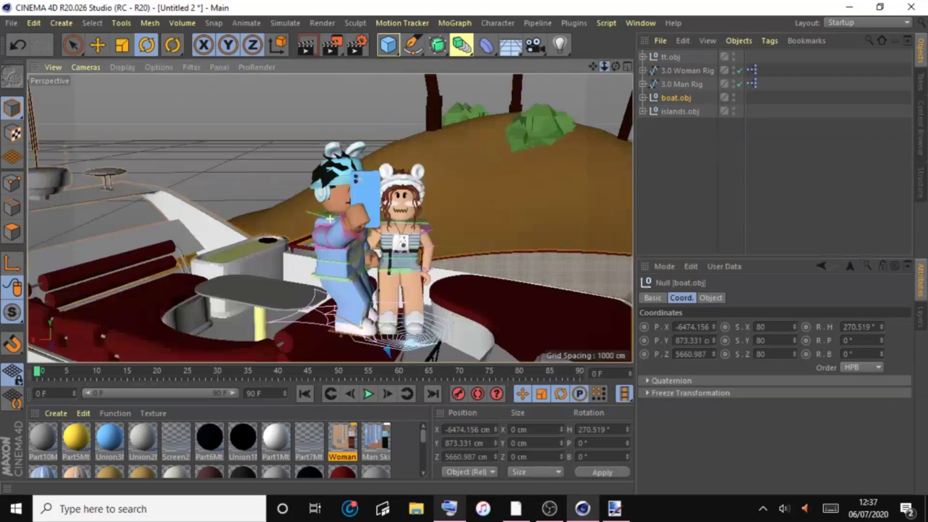
scroll(339, 225, down, 10)
click(676, 71)
ctrl+click(671, 57)
ctrl+click(677, 84)
click(98, 45)
drag(338, 147, 338, 151)
mouse_move(604, 66)
mouse_down()
mouse_move(593, 60)
mouse_move(608, 67)
mouse_up()
drag(346, 283, 365, 284)
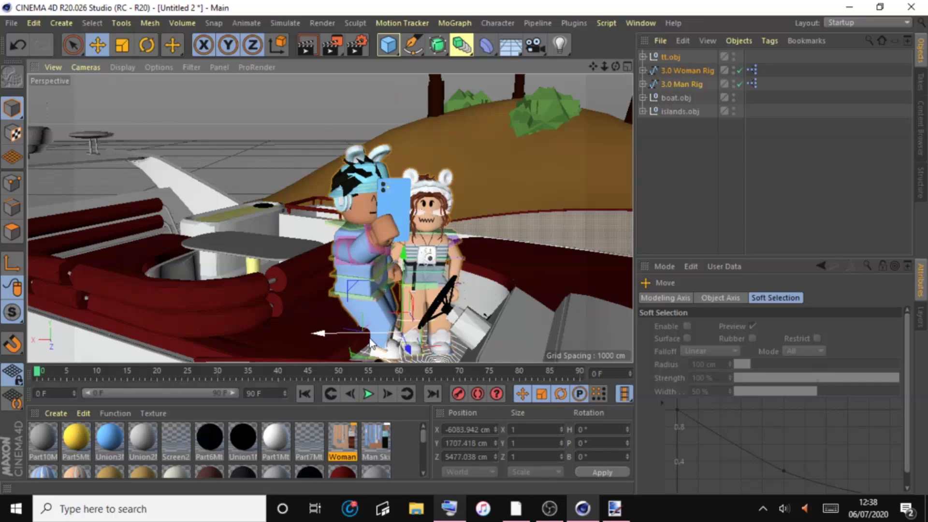
Rotate the characters' neck controls to turn their heads, pitching the woman's neck to about -4.6°.
click(696, 179)
drag(615, 67, 616, 66)
click(319, 198)
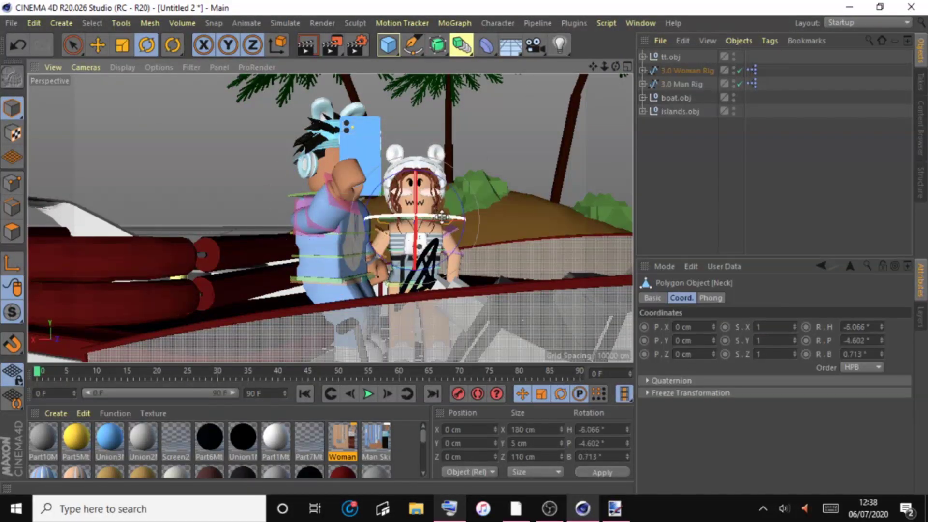
Parent tt.obj under RH Attachments in the 3.0 Man Rig's Attachments group.
click(643, 84)
click(658, 111)
click(682, 126)
click(684, 138)
click(689, 152)
drag(670, 57, 690, 137)
Turn the man's head toward the camera and lower his arm holding the phone.
click(344, 205)
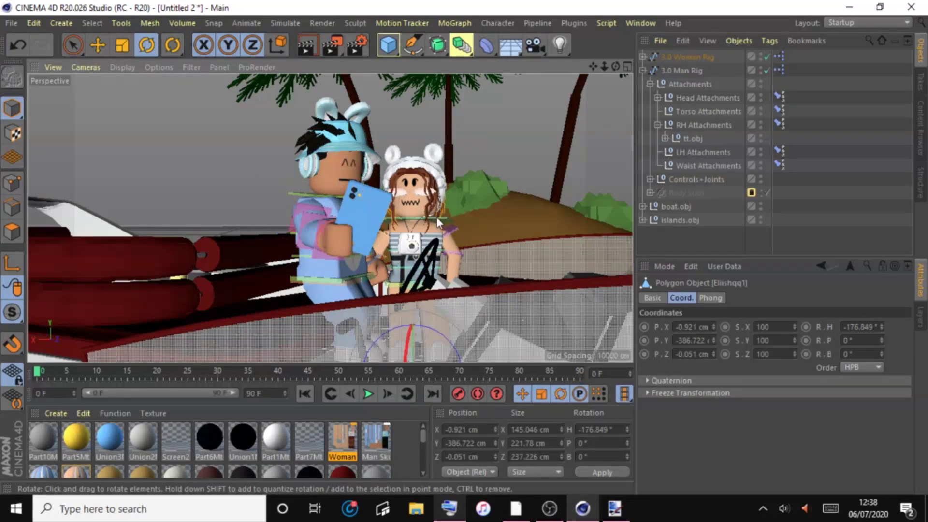
click(583, 151)
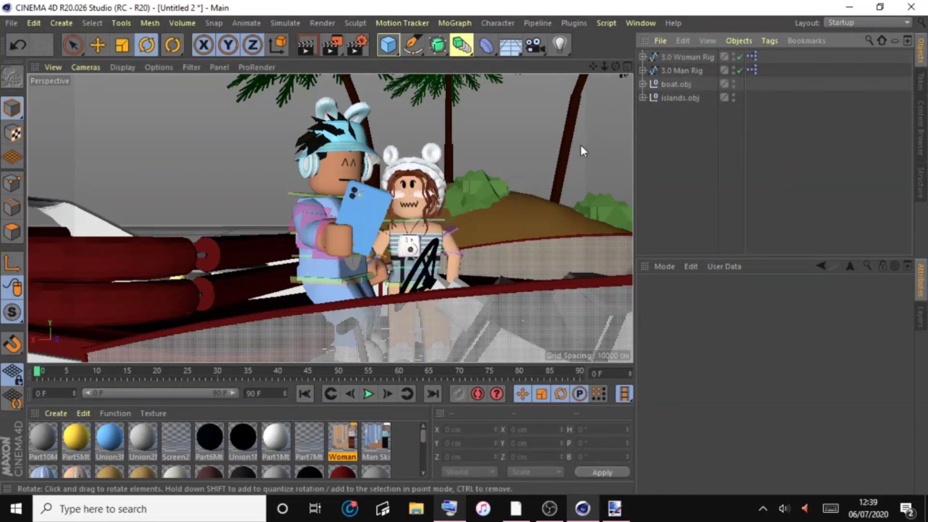
Add a Physical Sky object to the scene.
click(62, 24)
mouse_move(82, 148)
click(140, 147)
click(677, 59)
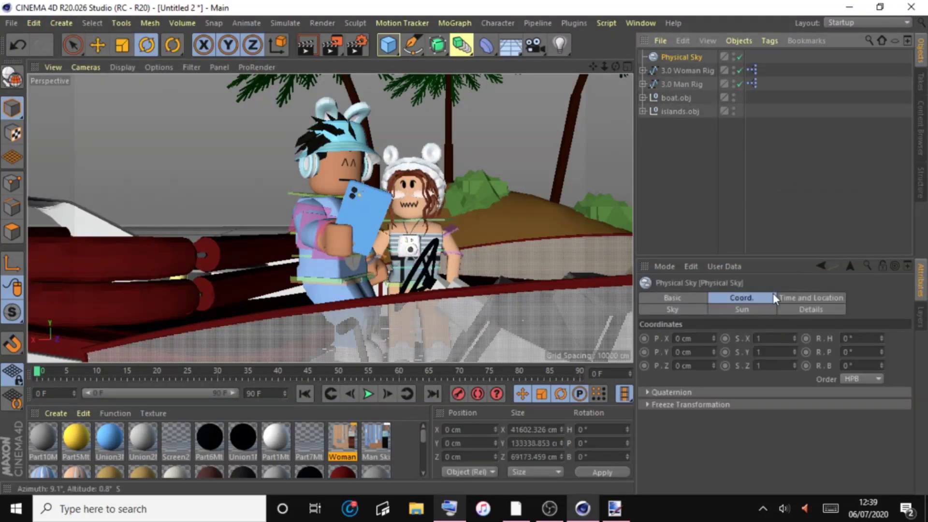
Set the Physical Sky's time to 06:00:00.
click(802, 296)
click(454, 510)
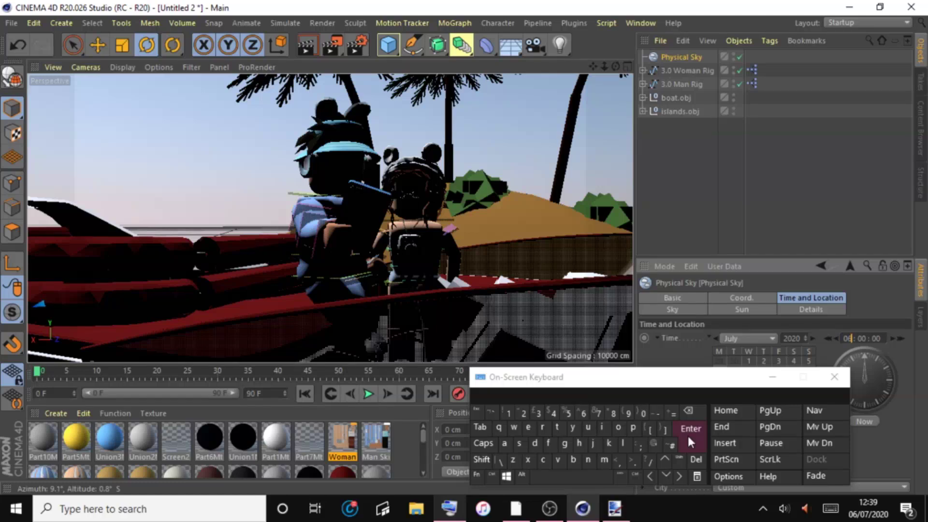
click(688, 439)
click(772, 377)
Add a Plane object to the scene to serve as the water surface.
alt+drag(367, 193, 377, 271)
scroll(367, 217, down, 10)
click(62, 23)
mouse_move(82, 44)
click(137, 150)
Enlarge the plane to about 45551 × 61665 cm so it extends around the boat and the island.
drag(615, 67, 601, 124)
scroll(194, 260, up, 4)
drag(180, 271, 229, 355)
drag(604, 67, 575, 69)
drag(308, 255, 409, 379)
drag(285, 222, 39, 387)
drag(605, 67, 575, 69)
alt+drag(329, 219, 523, 361)
drag(225, 236, 4, 288)
drag(605, 66, 573, 69)
Undo the plane's last rotation.
drag(387, 260, 428, 289)
drag(604, 66, 643, 66)
drag(616, 67, 575, 68)
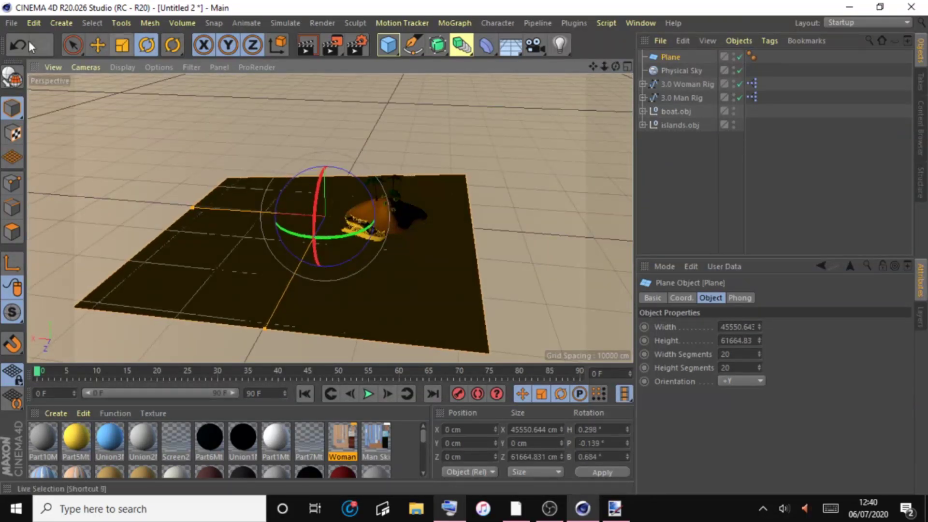
key(ctrl+z)
drag(605, 66, 430, 36)
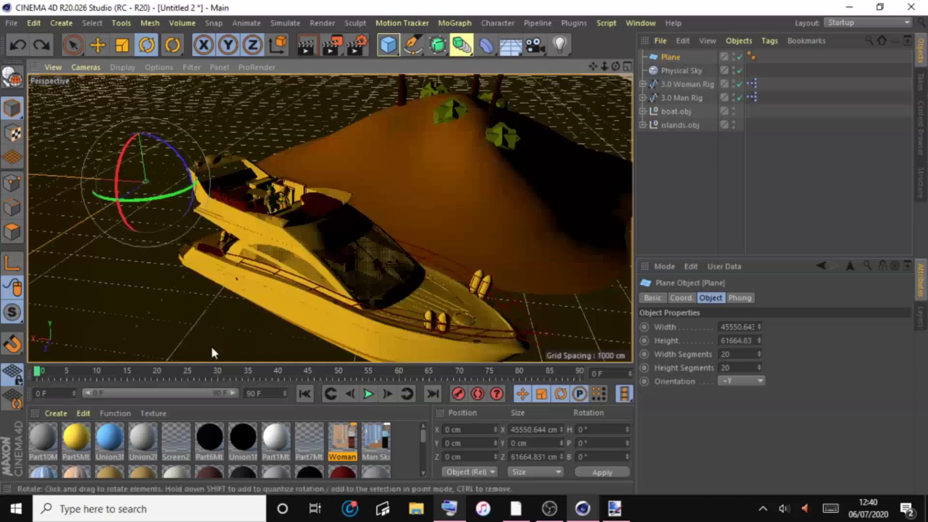
Create a new material for the water and open it for editing.
click(55, 414)
click(121, 256)
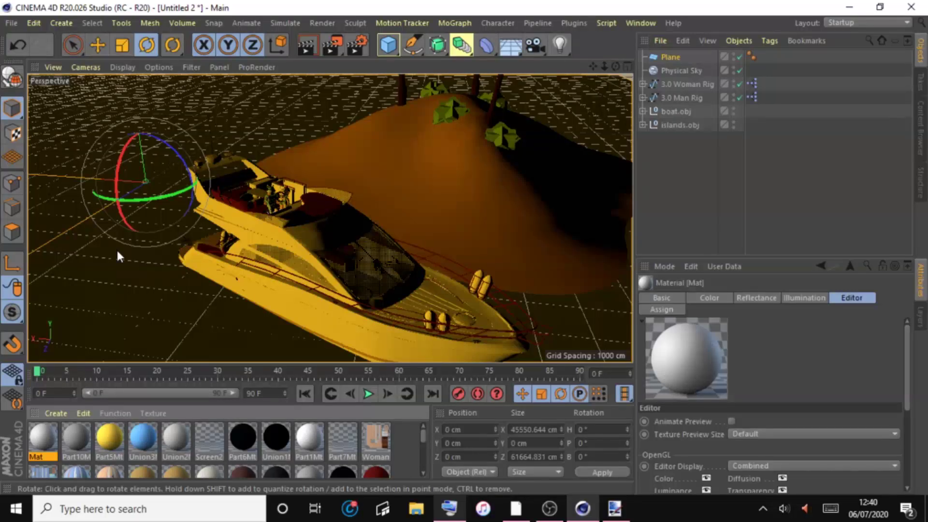
double_click(49, 437)
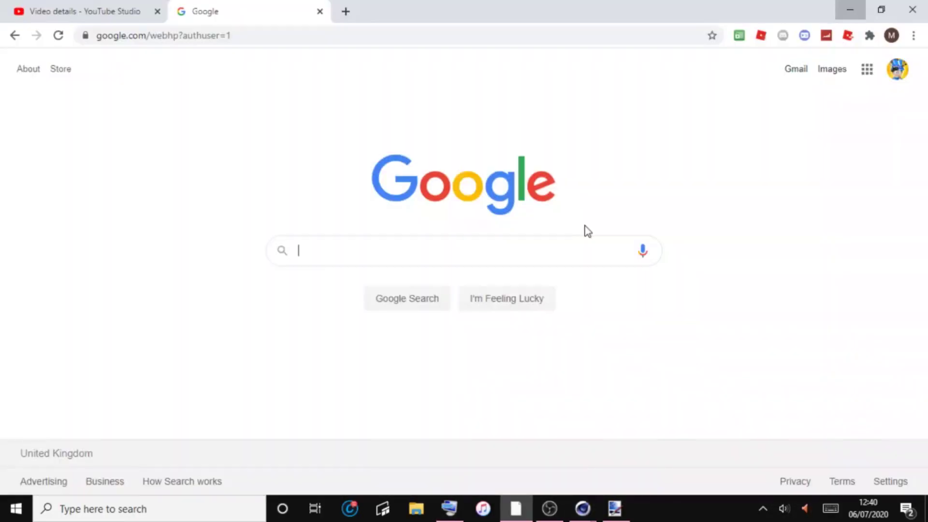
Switch to the browser and search Google Images for "water texture".
click(335, 252)
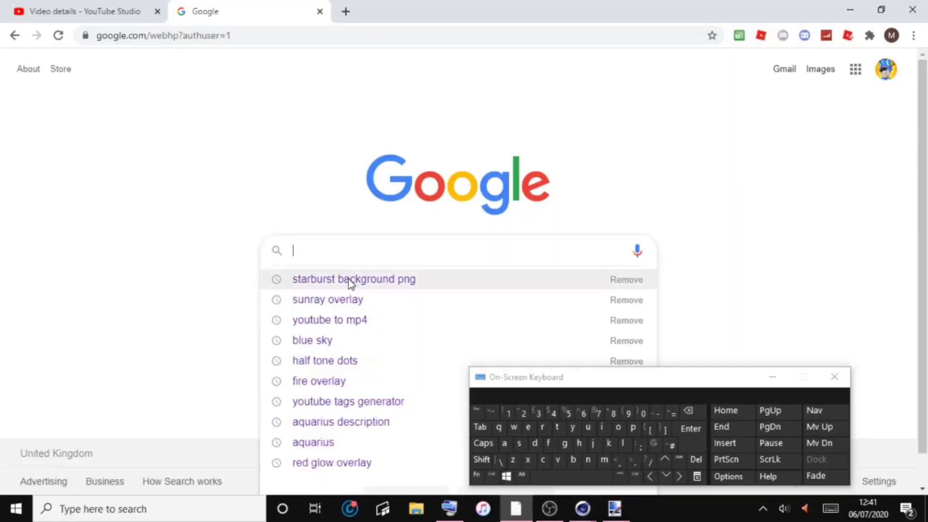
text(water texture)
click(834, 377)
key(Return)
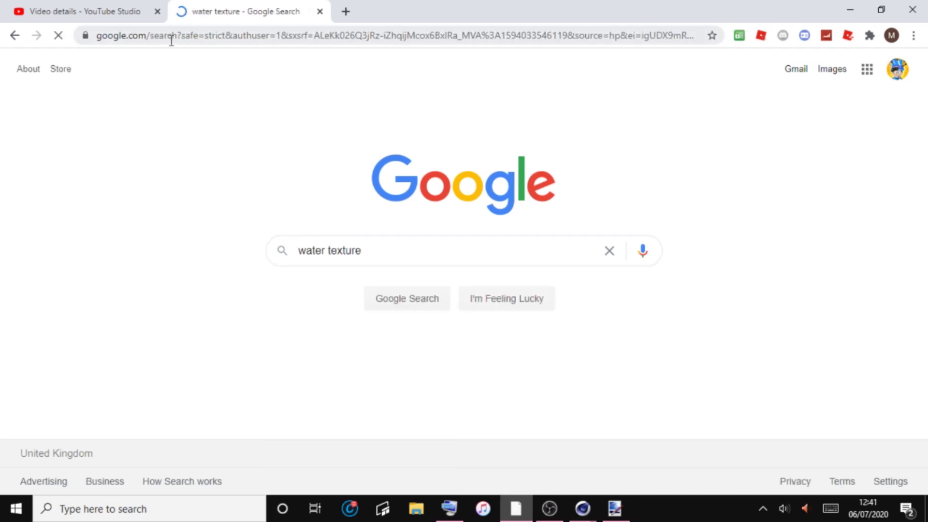
click(186, 116)
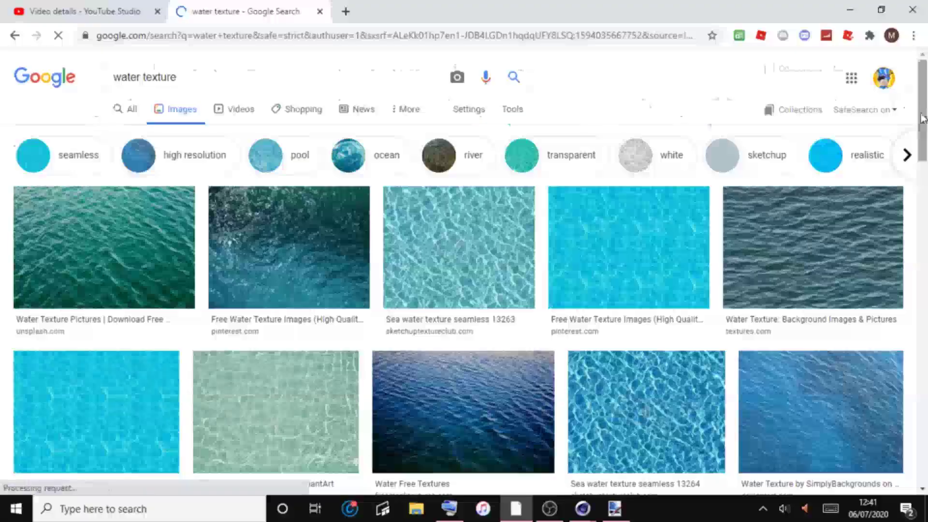
Save the dark water image from textures.com as a JPEG named ttttt in Documents.
scroll(809, 166, down, 1)
click(810, 166)
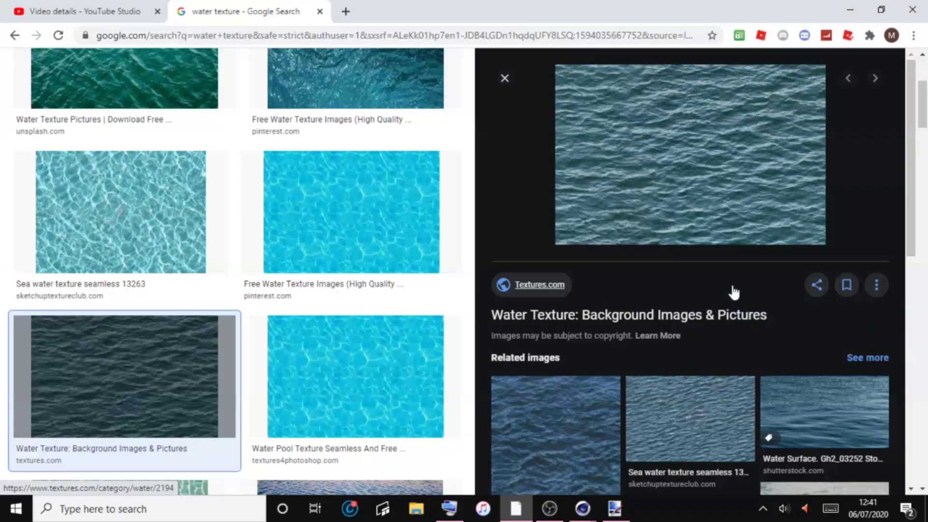
right_click(731, 239)
click(754, 261)
text(ttttt)
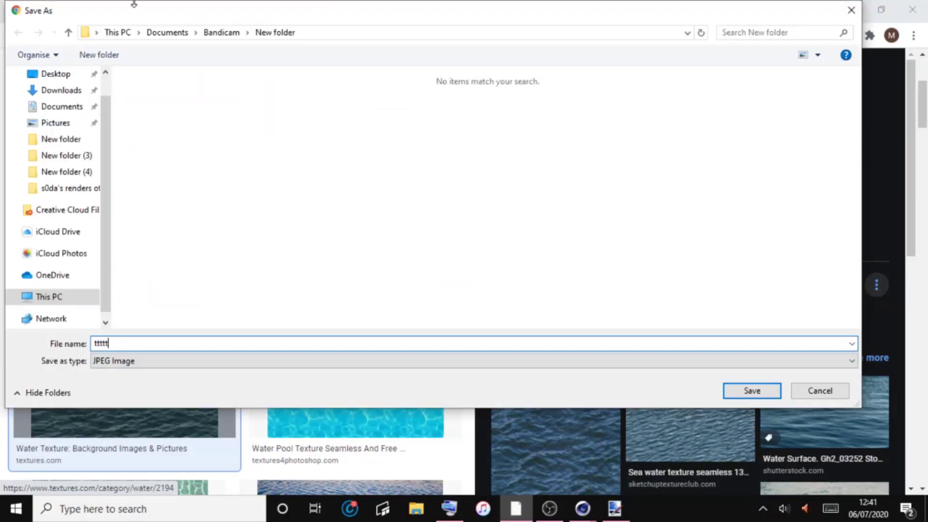
key(Return)
Switch back to Cinema 4D and load ttttt.jpg from Documents as the new material's color texture.
click(583, 509)
click(542, 440)
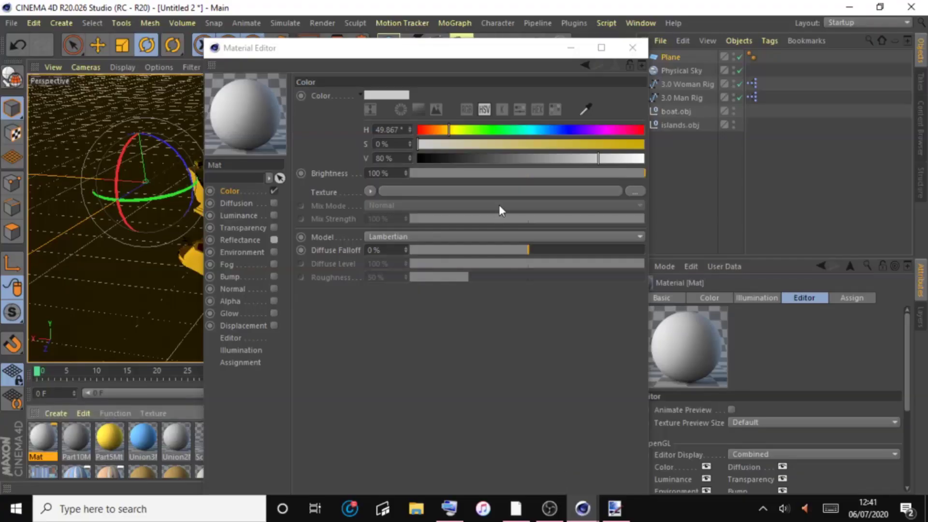
click(635, 192)
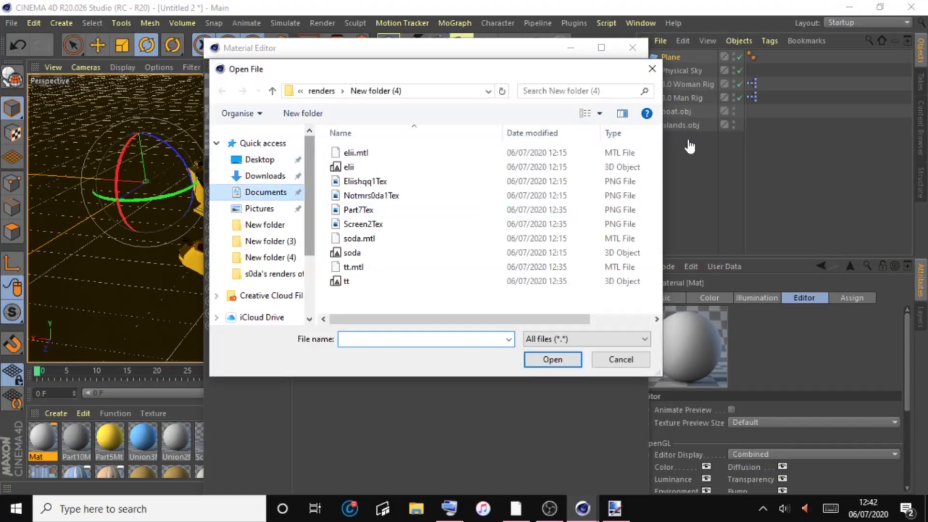
click(265, 192)
scroll(580, 160, down, 15)
scroll(657, 290, down, 2)
click(443, 208)
click(553, 359)
Set the material's texture preview size to No Scaling and apply the material to the plane.
click(797, 422)
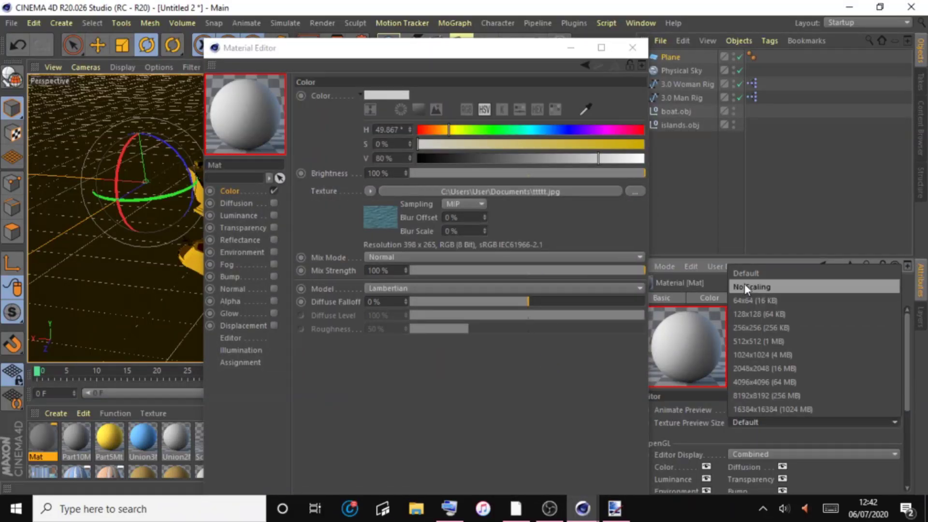
click(745, 286)
click(631, 48)
drag(42, 447, 541, 96)
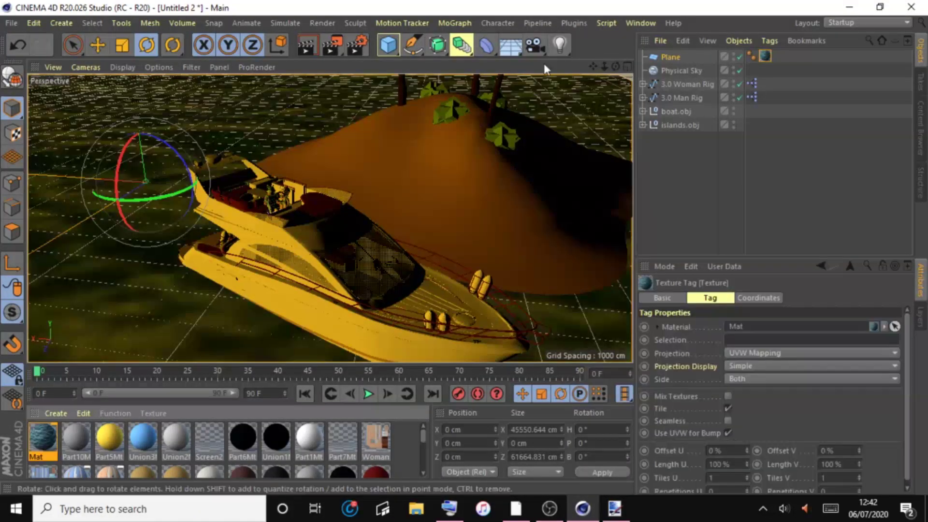
Merge the lighting file lightroomv4.c4d from Downloads into the scene.
click(12, 23)
click(41, 67)
drag(106, 149, 106, 111)
click(61, 133)
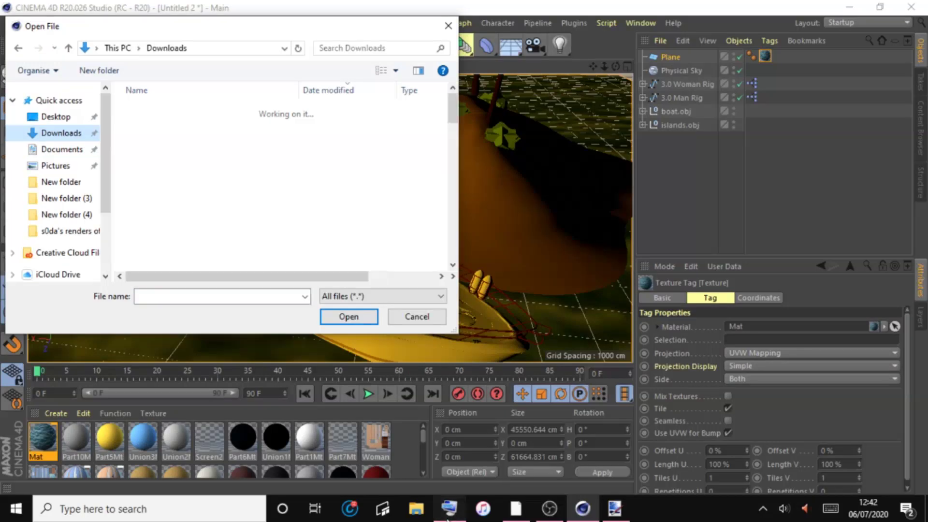
click(449, 509)
click(237, 297)
click(516, 509)
click(516, 508)
click(625, 443)
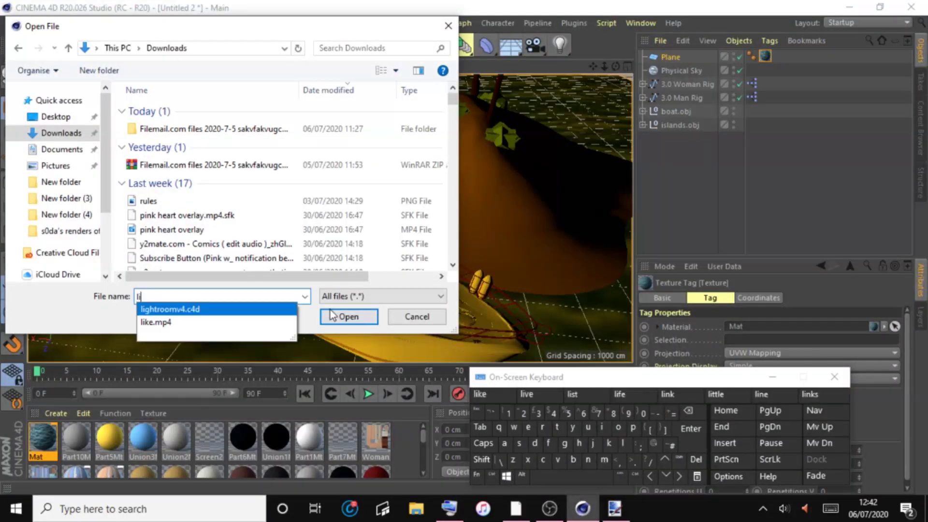
click(232, 309)
click(349, 317)
click(772, 377)
Move the Camera and Fedoras Lightroom V4.5 together to the characters on the boat.
click(673, 58)
click(642, 70)
click(686, 70)
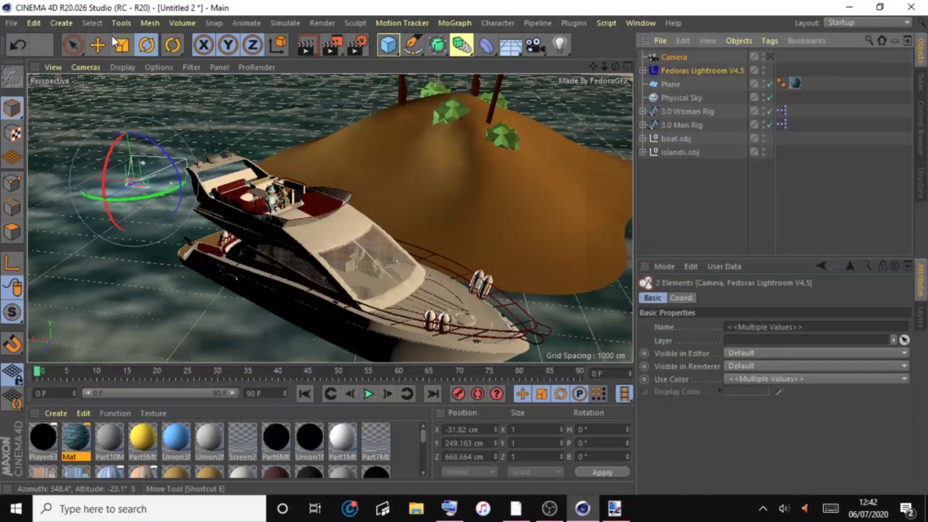
key(e)
drag(86, 182, 150, 193)
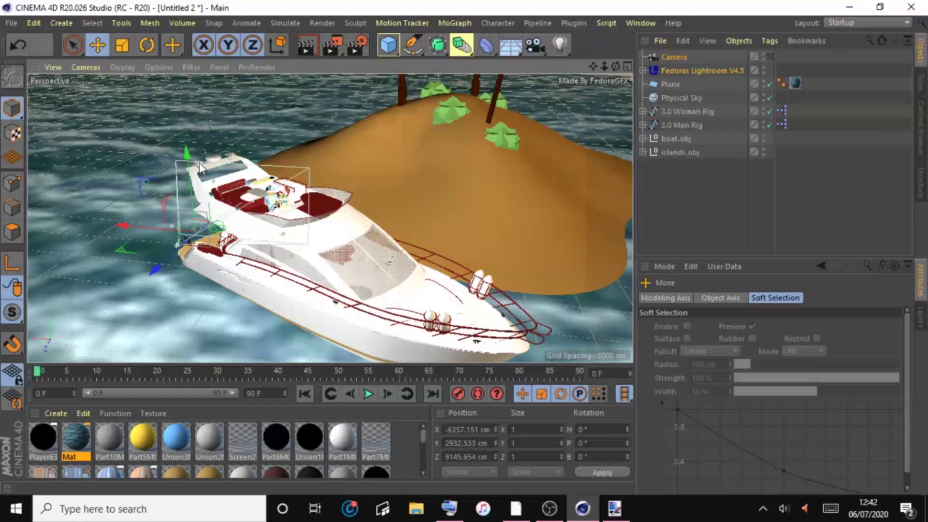
click(716, 203)
Look through the Camera and frame the two characters with the island behind them.
click(769, 57)
mouse_move(616, 67)
mouse_down()
mouse_move(633, 67)
mouse_move(628, 29)
mouse_move(629, 67)
mouse_up()
mouse_move(616, 66)
mouse_down()
mouse_move(615, 56)
mouse_move(616, 68)
mouse_up()
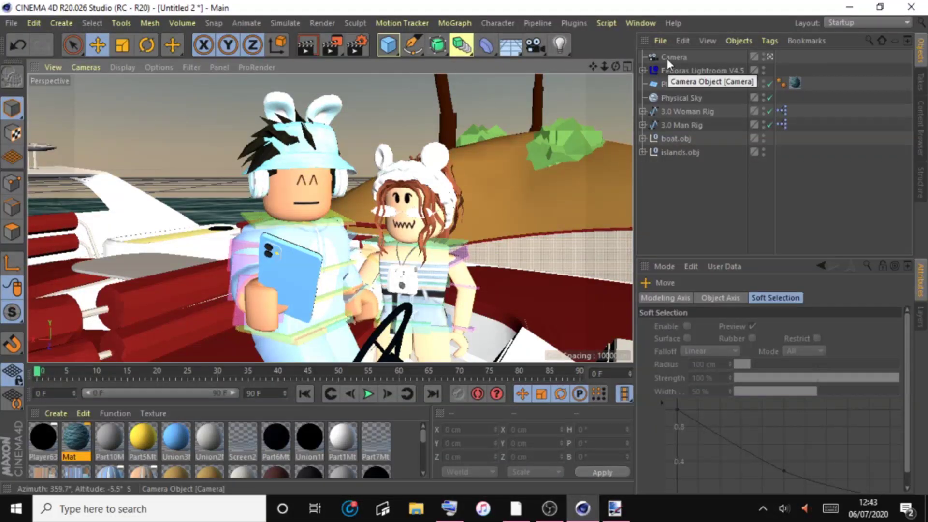
Scale up the water plane and adjust the Camera's framing of the two characters.
click(671, 84)
drag(616, 67, 613, 97)
drag(604, 66, 575, 67)
click(122, 44)
drag(247, 248, 239, 290)
mouse_move(604, 67)
mouse_down()
mouse_move(633, 67)
mouse_move(615, 38)
mouse_move(621, 65)
mouse_move(594, 67)
mouse_up()
drag(593, 66, 593, 87)
Rotate the woman's neck control to adjust the direction of her head.
click(674, 57)
click(467, 254)
key(r)
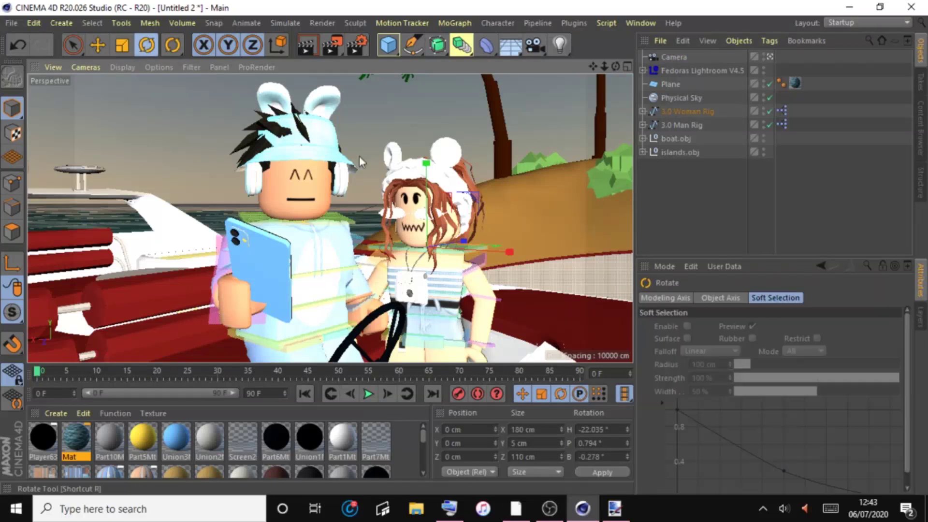
Move Fedoras Lightroom V4.5 sideways to about X -3573 cm and return to the Camera view.
click(679, 71)
click(770, 57)
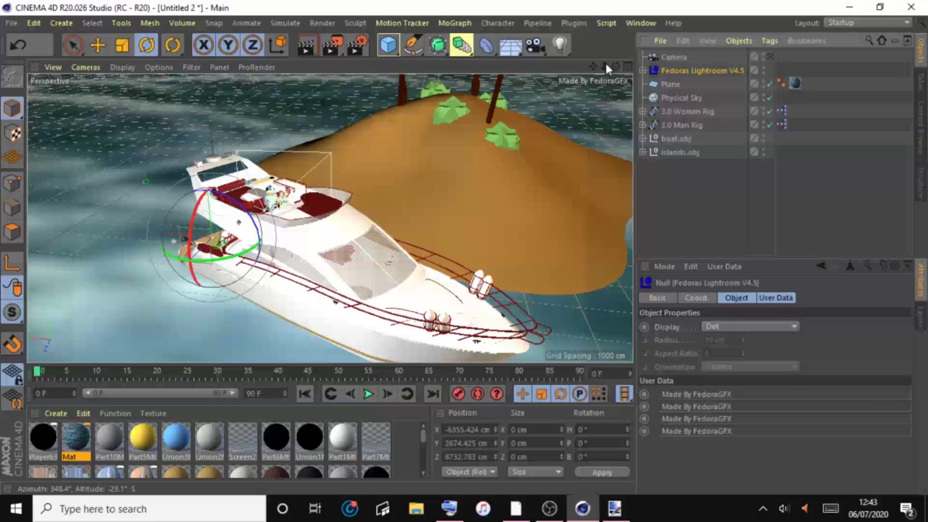
drag(615, 66, 633, 52)
click(97, 45)
click(769, 56)
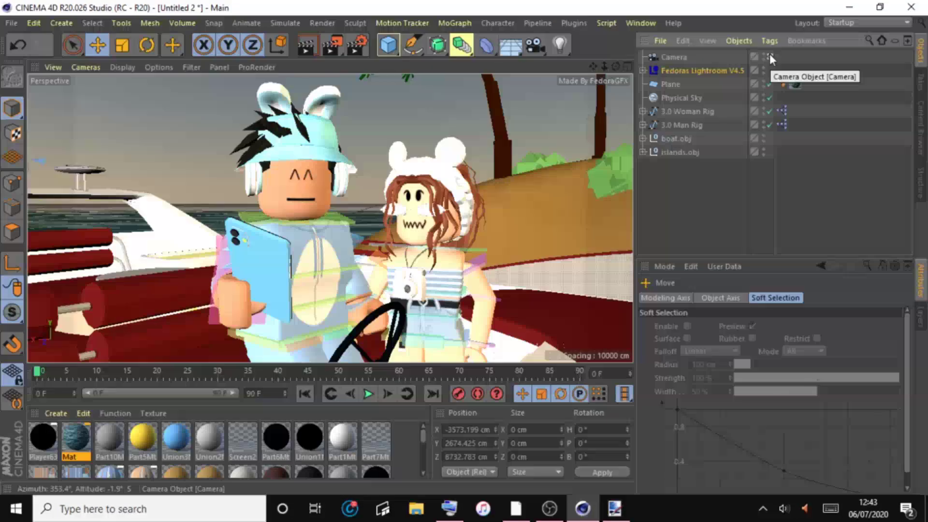
Test-render the Camera view in the viewport to check the lighting.
click(720, 58)
click(307, 45)
click(422, 258)
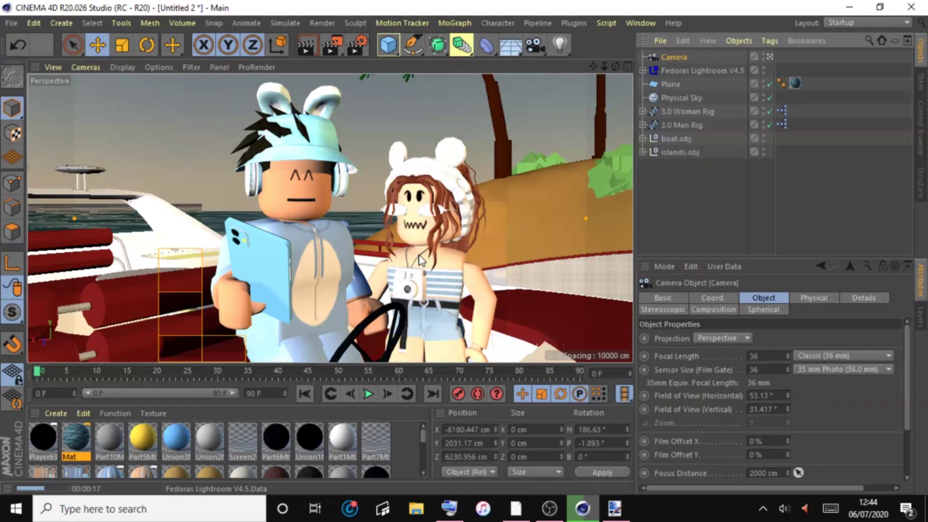
click(442, 131)
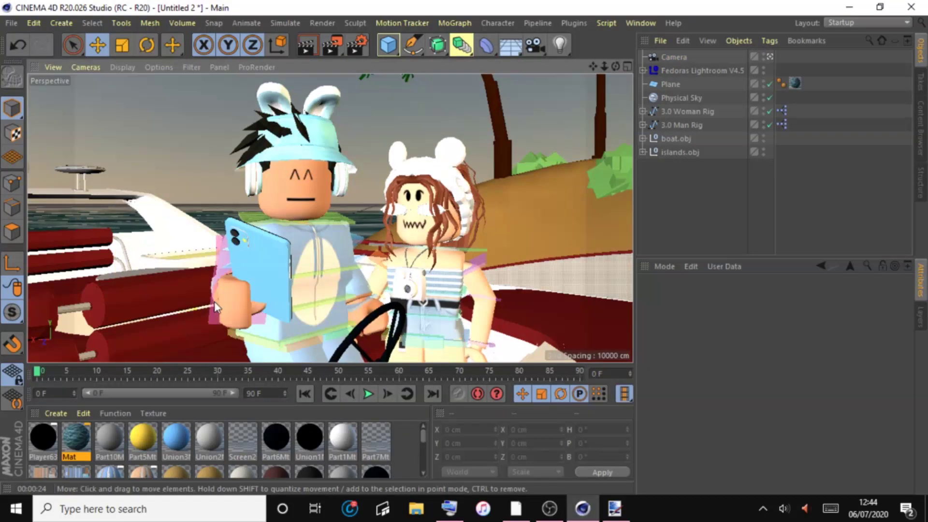
Rotate the man's phone arm joints to bring his hand inward across his chest.
click(212, 308)
click(147, 45)
drag(230, 318, 248, 316)
drag(206, 273, 213, 285)
click(327, 222)
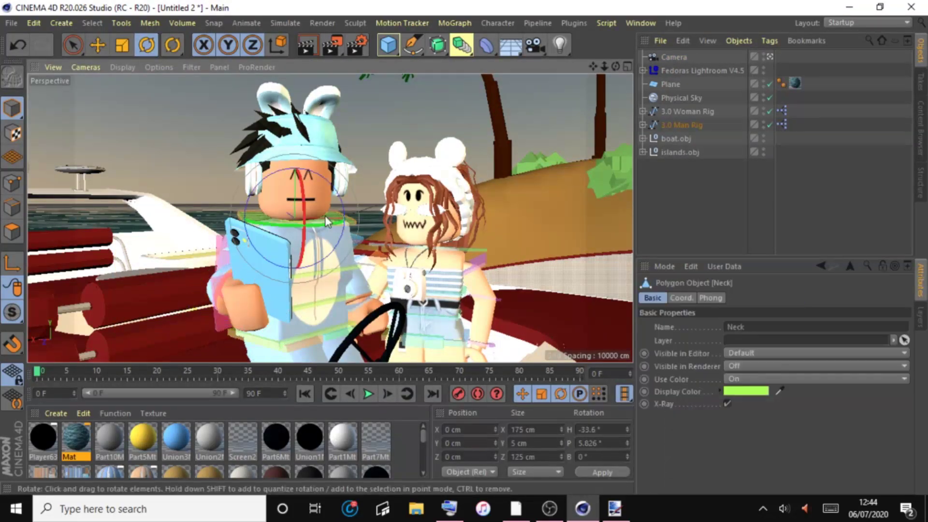
Reframe the Camera to show more of the palm trees and raise the woman's left arm with her L Shoulder control.
click(681, 61)
click(476, 296)
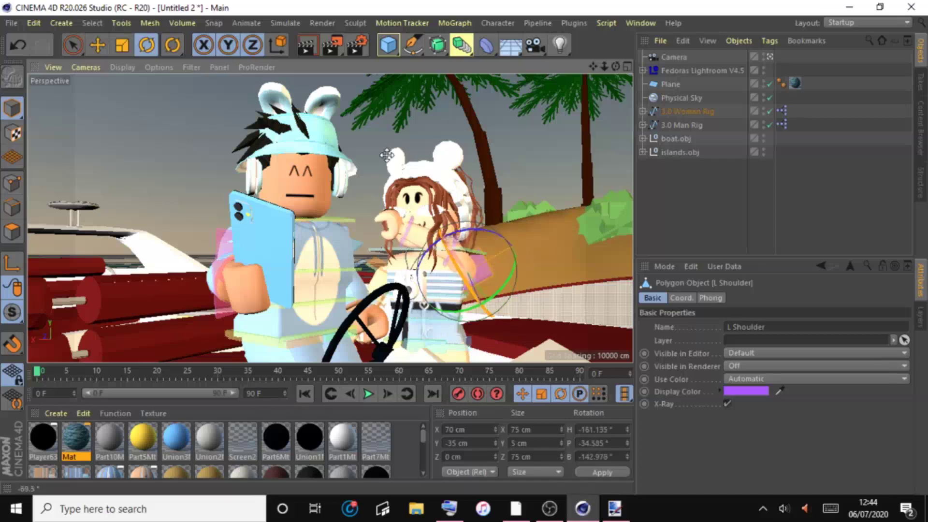
click(674, 57)
alt+drag(435, 218, 444, 222)
Move Fedoras Lightroom V4.5 to about X -4029 cm and Z 9412 cm, and return to the Camera view.
click(770, 57)
click(702, 70)
alt+right_drag(483, 299, 464, 315)
key(e)
drag(616, 67, 546, 77)
drag(213, 141, 382, 198)
drag(299, 197, 50, 231)
click(769, 57)
click(770, 57)
drag(616, 67, 517, 73)
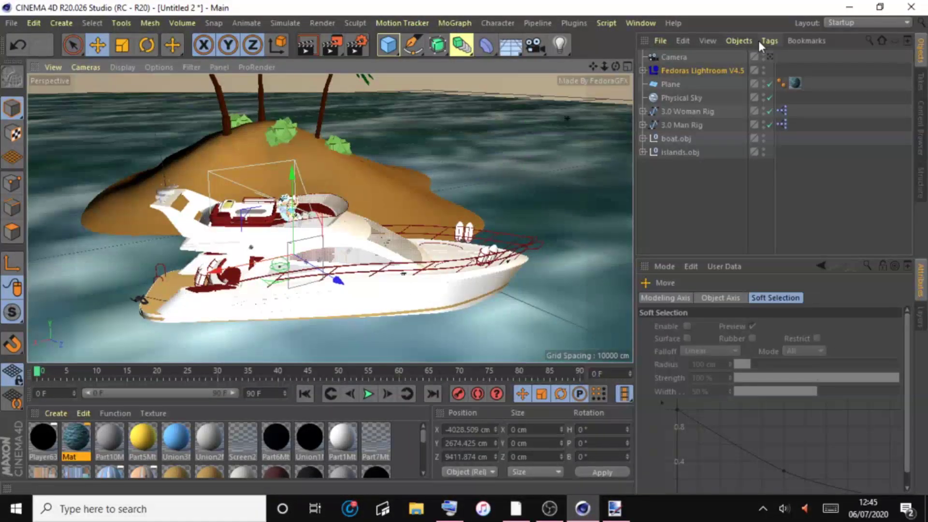
click(769, 57)
click(588, 116)
Rotate the woman's L Wrist control to a bank of about 22° so her raised hand bends toward her head.
click(148, 45)
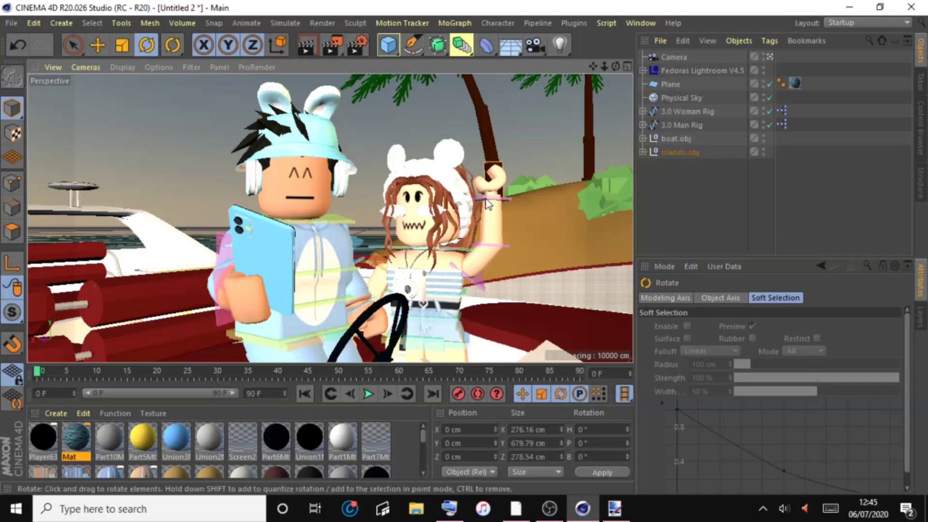
click(487, 199)
drag(537, 194, 536, 175)
click(362, 119)
drag(616, 66, 615, 70)
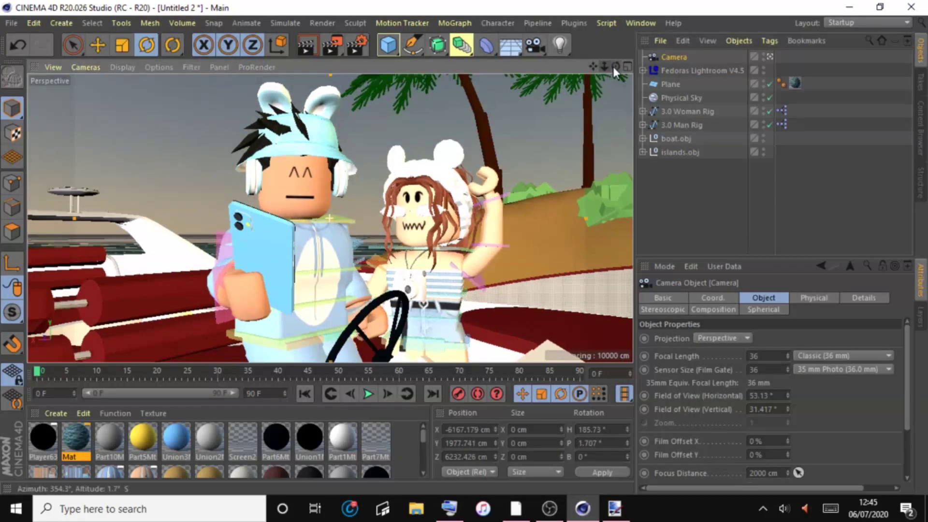
click(329, 48)
click(690, 211)
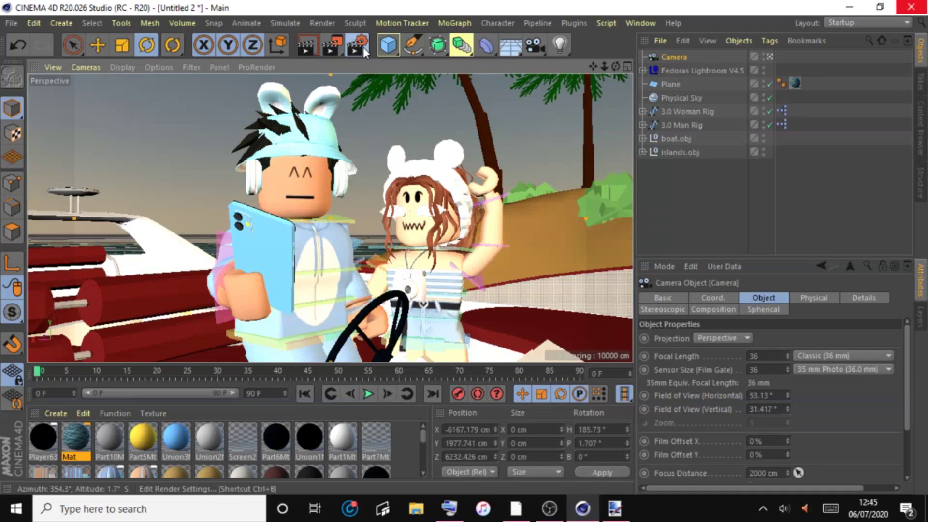
Set the render's save format to JPG and add the Ambient Occlusion effect in the render settings.
click(358, 46)
click(625, 122)
click(626, 257)
click(406, 276)
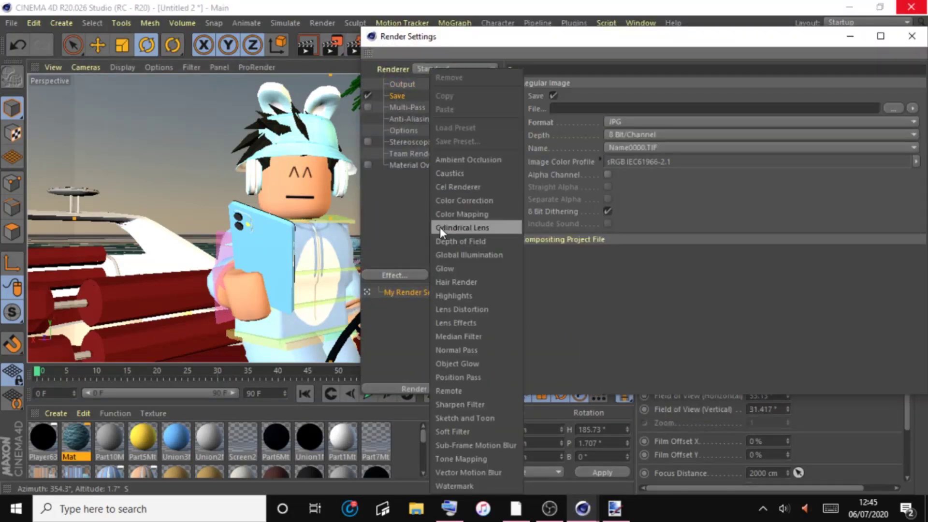
click(455, 160)
click(912, 36)
Render the Camera view to the Picture Viewer, continuing despite the missing textures.
click(498, 211)
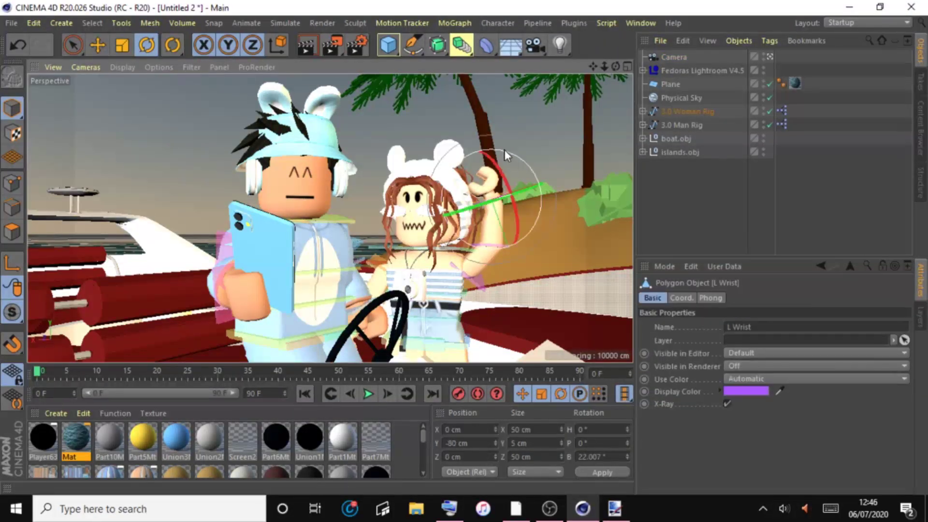
click(674, 57)
click(331, 45)
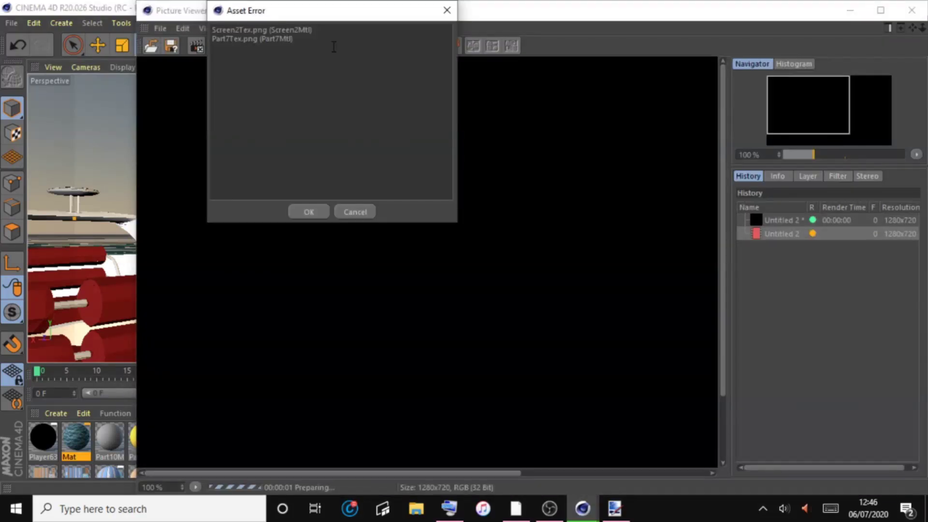
click(306, 211)
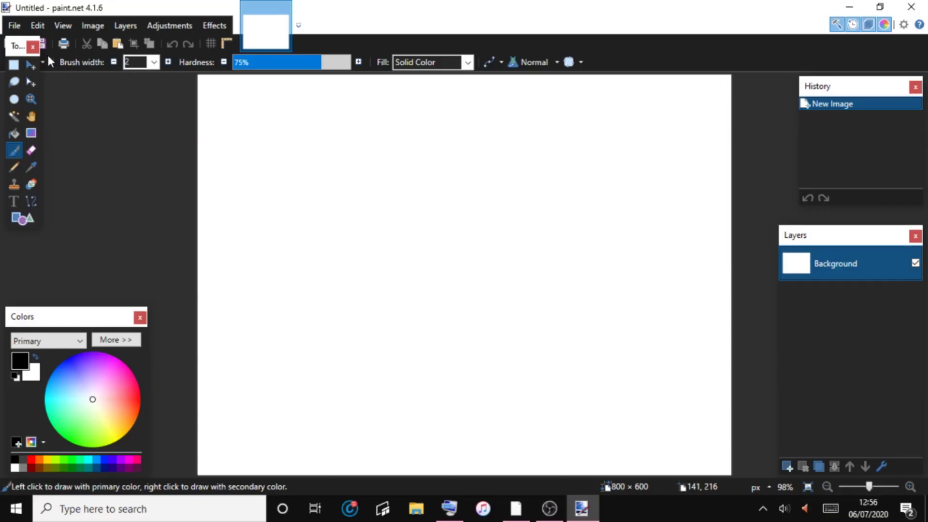
Open the rendered image eli1 from the s0da's renders official folder.
key(ctrl+o)
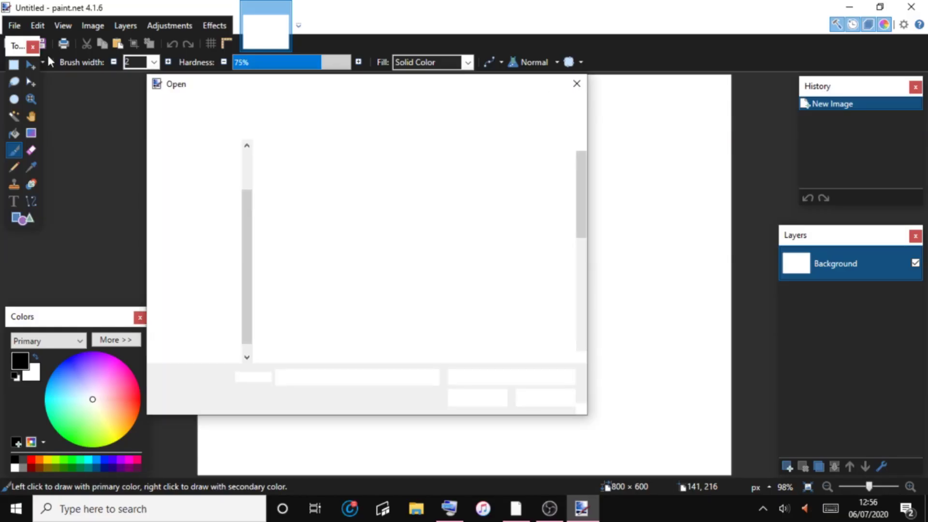
drag(581, 164, 582, 183)
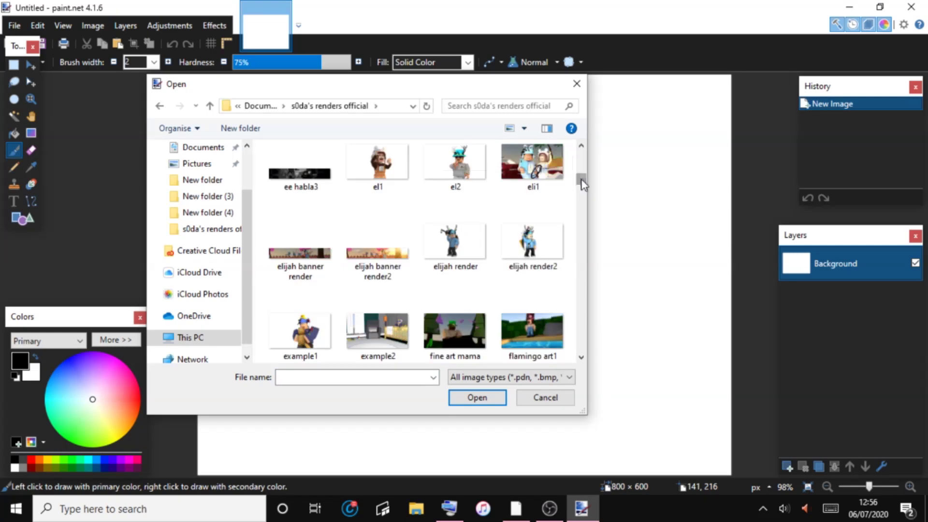
double_click(542, 168)
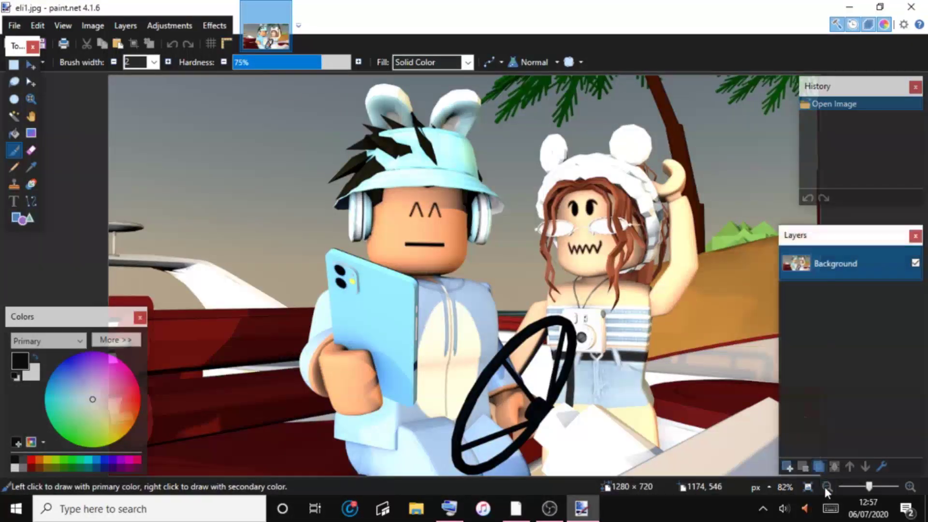
click(827, 489)
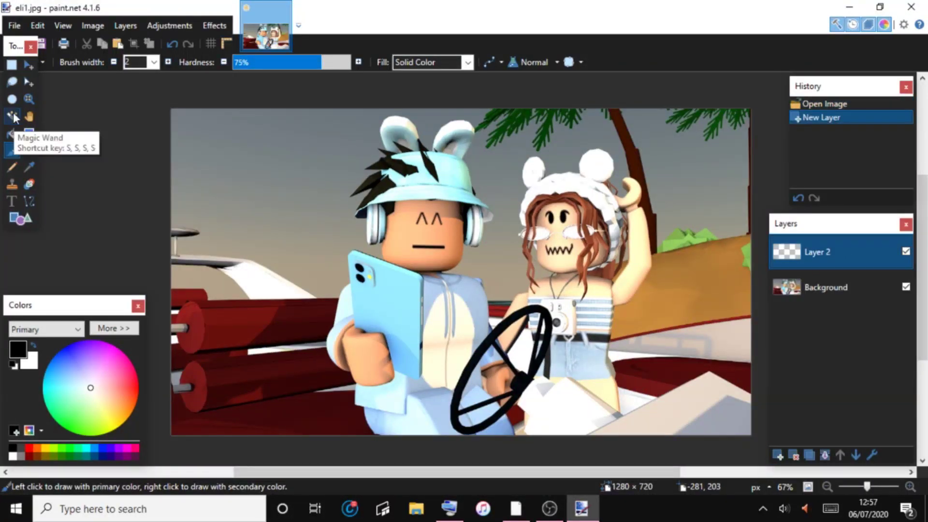
Set the new empty layer's blending mode to Overlay and its opacity to 159.
click(124, 29)
click(145, 273)
click(452, 260)
click(447, 359)
drag(549, 281, 518, 281)
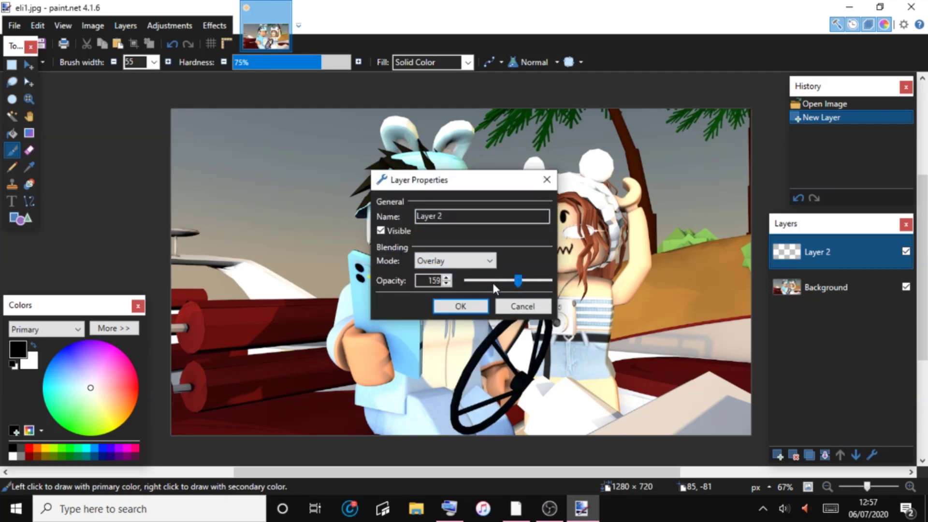
click(460, 306)
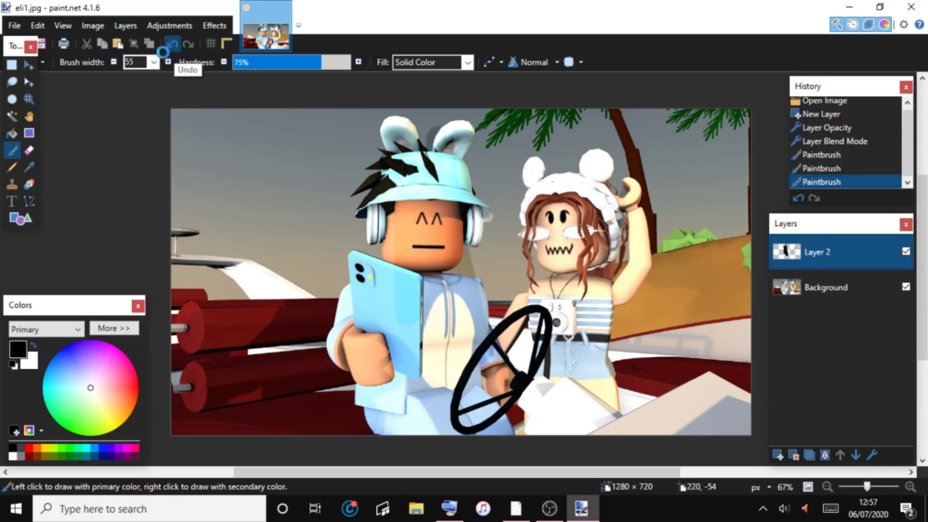
Cover Layer 2 with black brush strokes at width 275 and lower the layer's opacity.
click(173, 44)
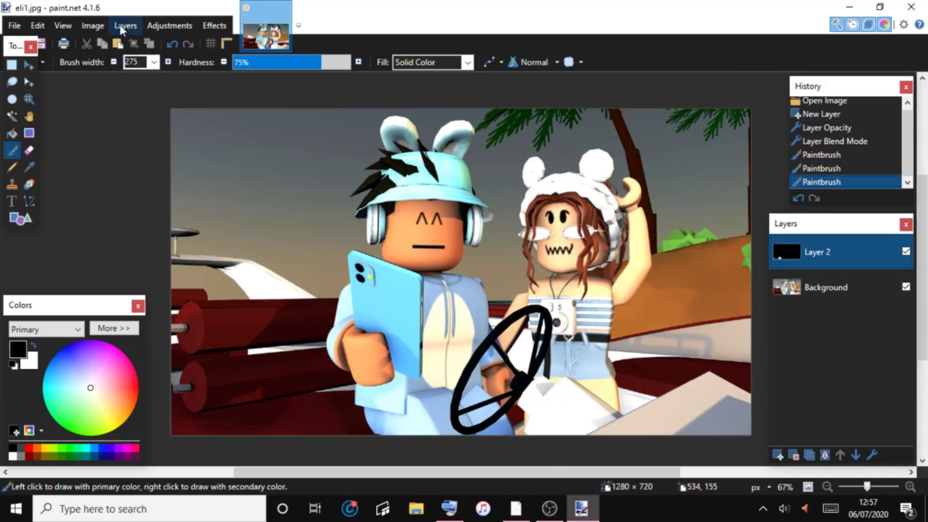
mouse_move(517, 281)
mouse_down()
mouse_move(476, 280)
mouse_move(506, 281)
mouse_up()
click(461, 304)
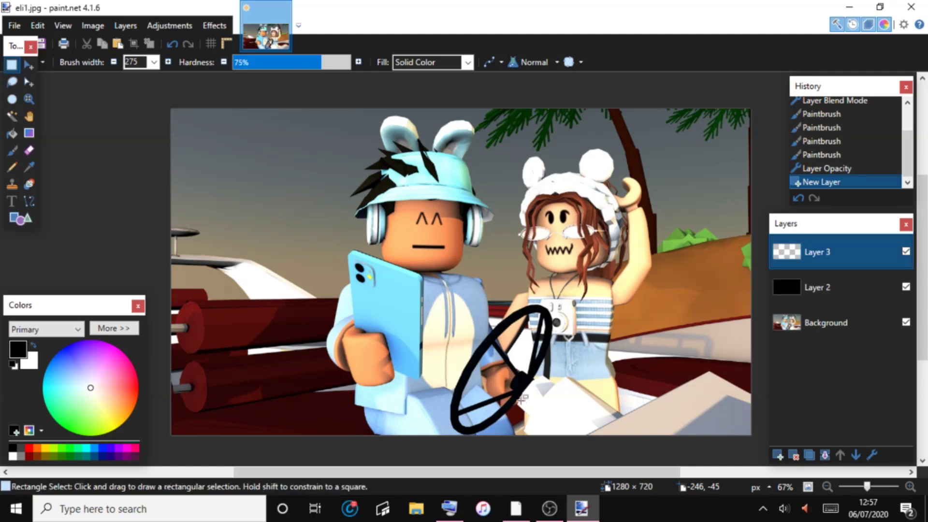
Switch to the browser and search Google Images for "flash light png".
click(516, 508)
click(450, 508)
drag(186, 77, 58, 78)
text(flash png)
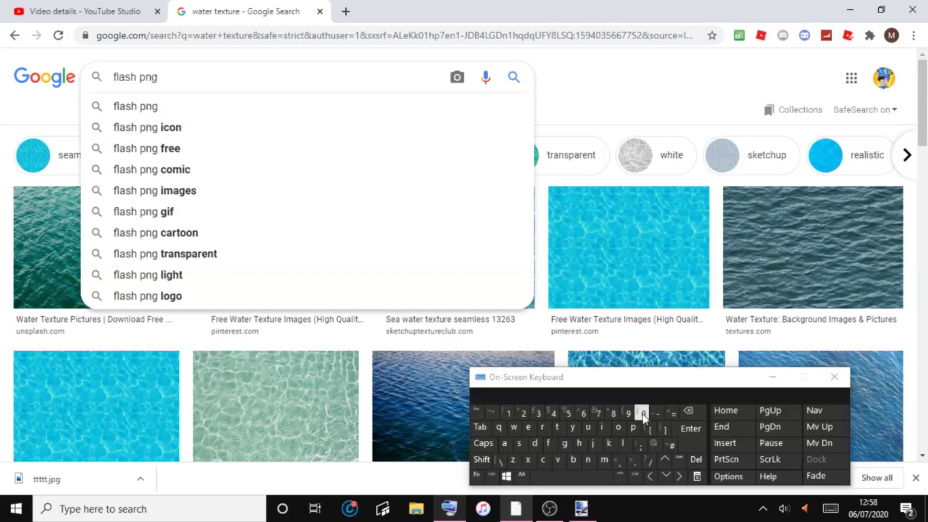
click(690, 428)
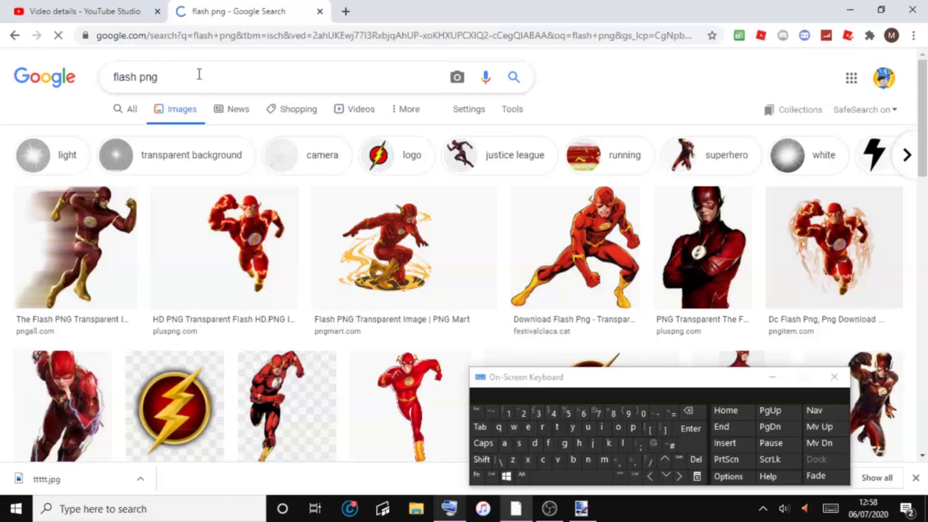
text(light)
click(692, 429)
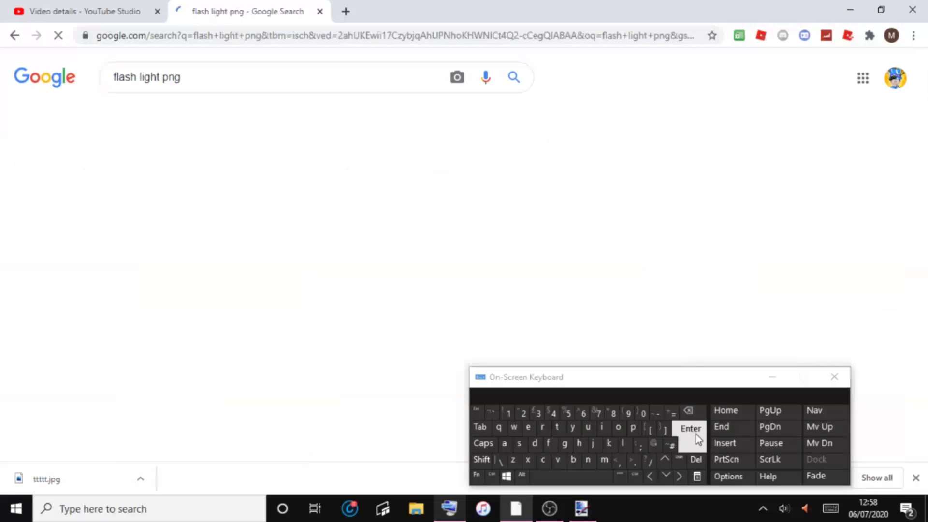
click(773, 377)
Browse the flash image results and copy the white starburst image from PNGkey.
scroll(808, 155, down, 3)
click(807, 156)
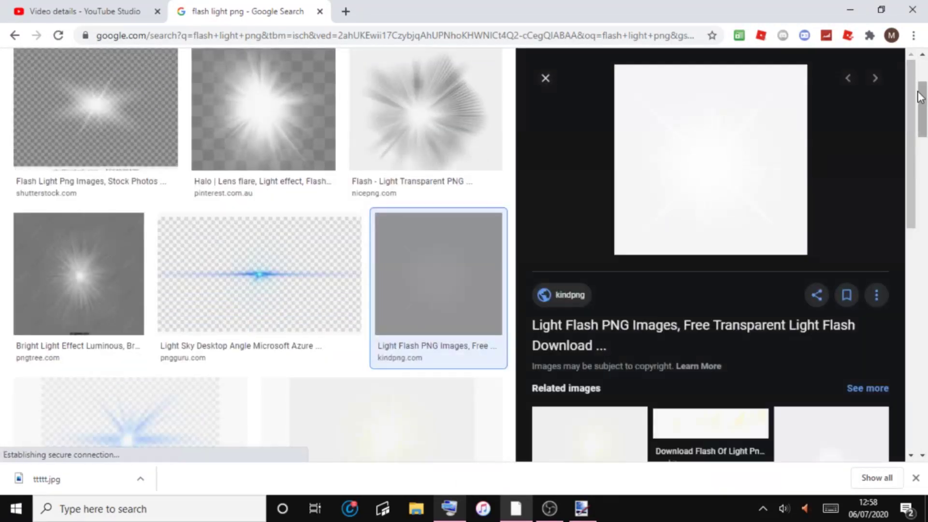
click(540, 80)
click(771, 138)
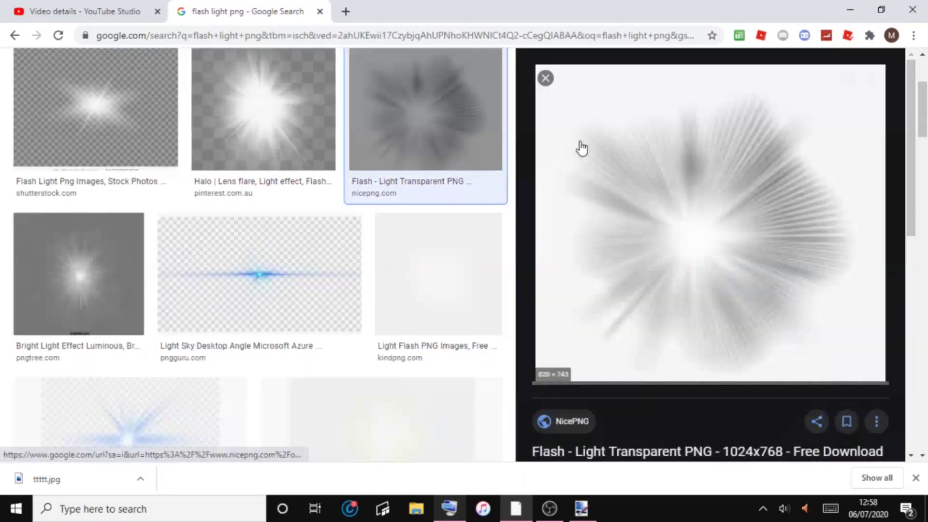
scroll(892, 246, down, 10)
click(685, 279)
drag(911, 111, 920, 207)
click(547, 79)
click(315, 170)
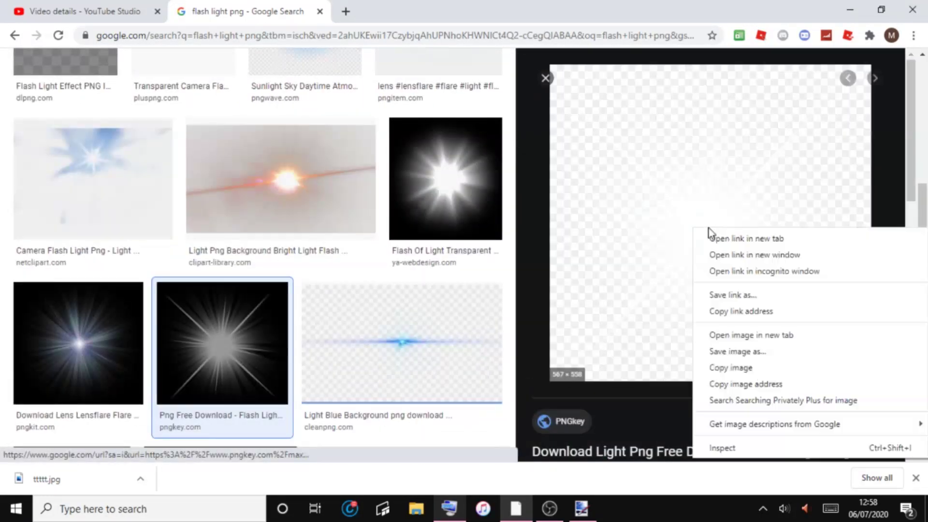
Paste the flash into Layer 3 in paint.net, shrink it to 91 × 90 px and place it on the phone's camera.
click(579, 513)
key(ctrl+v)
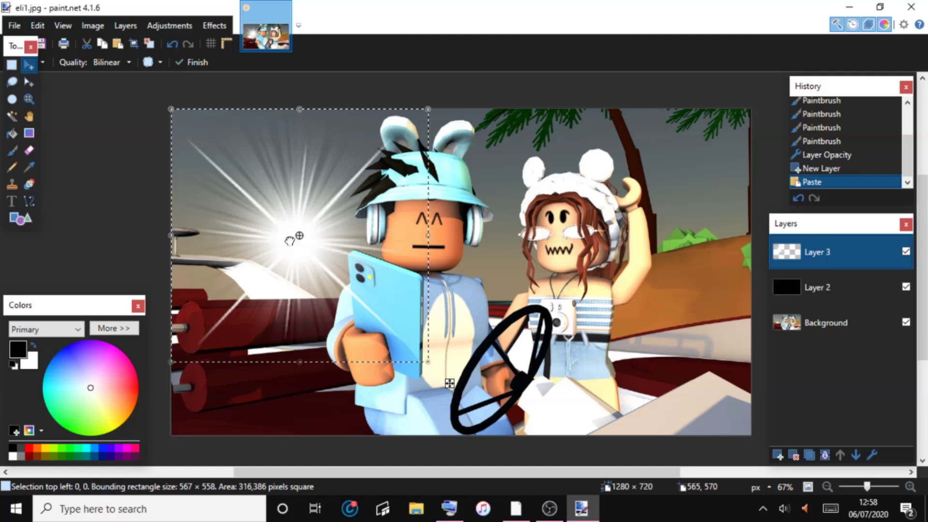
ctrl+scroll(354, 272, up, 4)
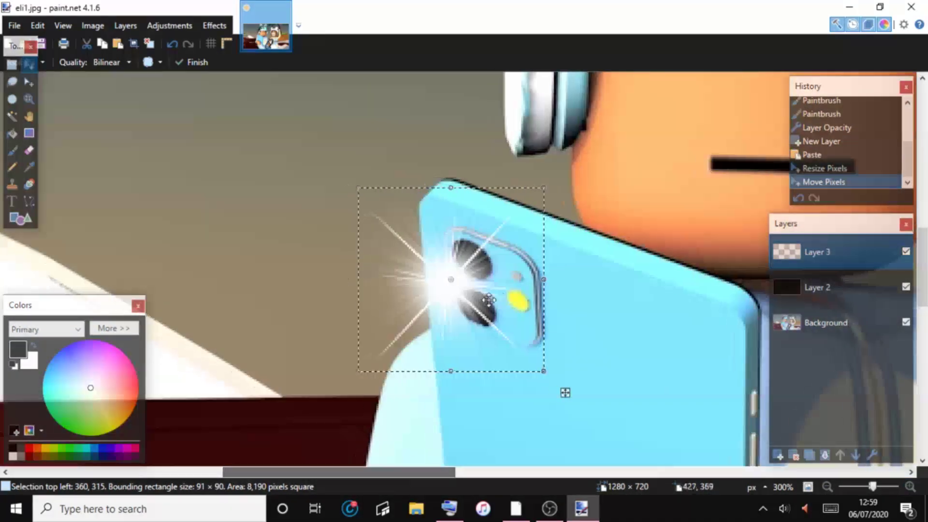
drag(484, 304, 505, 286)
click(827, 487)
click(827, 487)
click(827, 488)
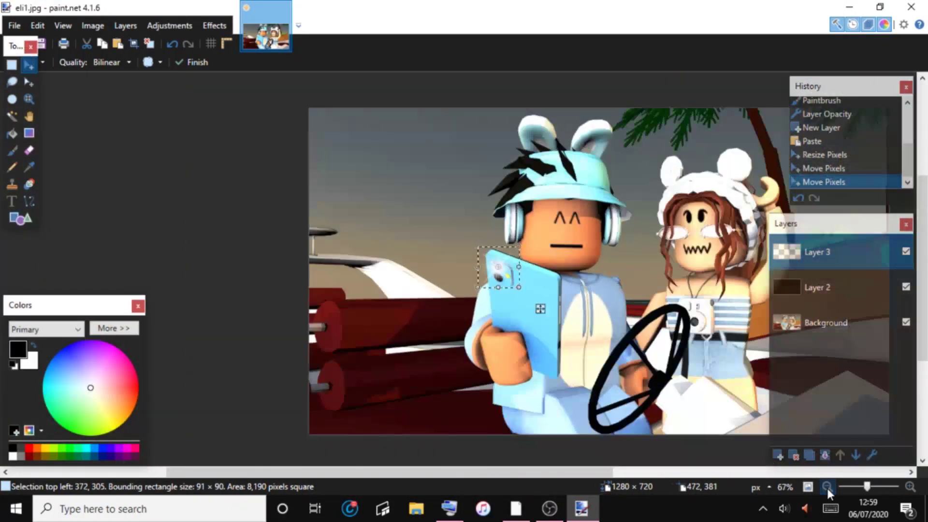
Deselect the placed flash and add a new layer above Layer 3.
drag(484, 473, 549, 497)
click(11, 65)
click(120, 162)
click(121, 161)
click(777, 455)
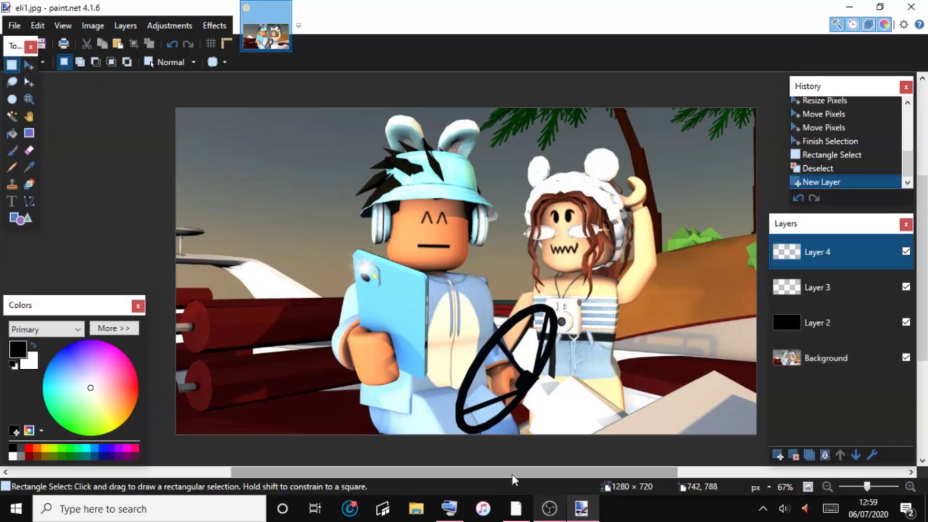
Switch to the browser and search Google Images for "clouds overlay png".
click(516, 518)
click(449, 508)
drag(180, 79, 109, 79)
click(542, 460)
click(623, 444)
click(618, 427)
click(589, 427)
click(264, 111)
Copy the Small Single Cloud PNG image from Pinterest and paste it into Layer 4 in paint.net.
click(517, 257)
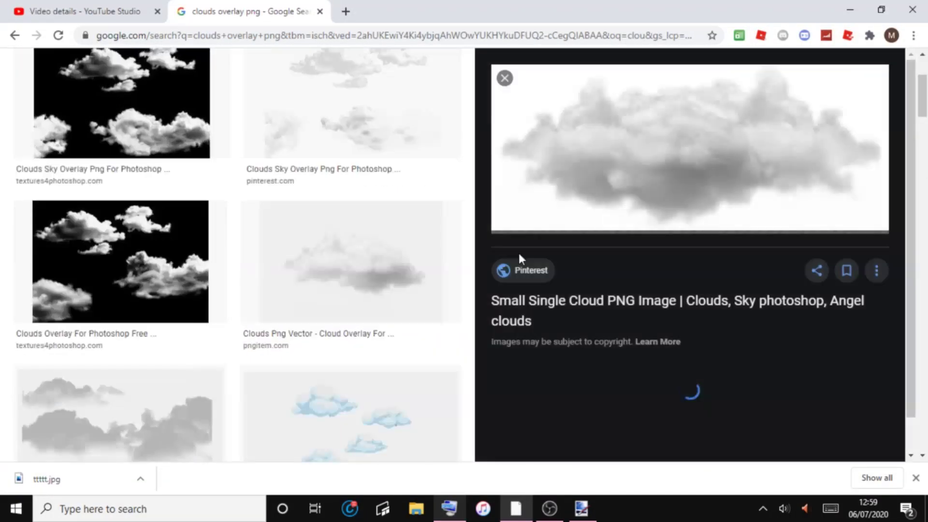
right_click(603, 154)
click(637, 293)
click(581, 508)
click(118, 43)
click(435, 334)
Scale the pasted cloud image proportionally and position it in the sky behind the characters.
shift+drag(182, 111, 598, 285)
mouse_move(657, 356)
mouse_down()
mouse_move(327, 217)
mouse_move(252, 156)
mouse_up()
shift+drag(186, 82, 655, 278)
drag(730, 309, 255, 142)
Lower the cloud layer's opacity in its layer properties.
click(126, 26)
click(236, 270)
drag(549, 281, 526, 286)
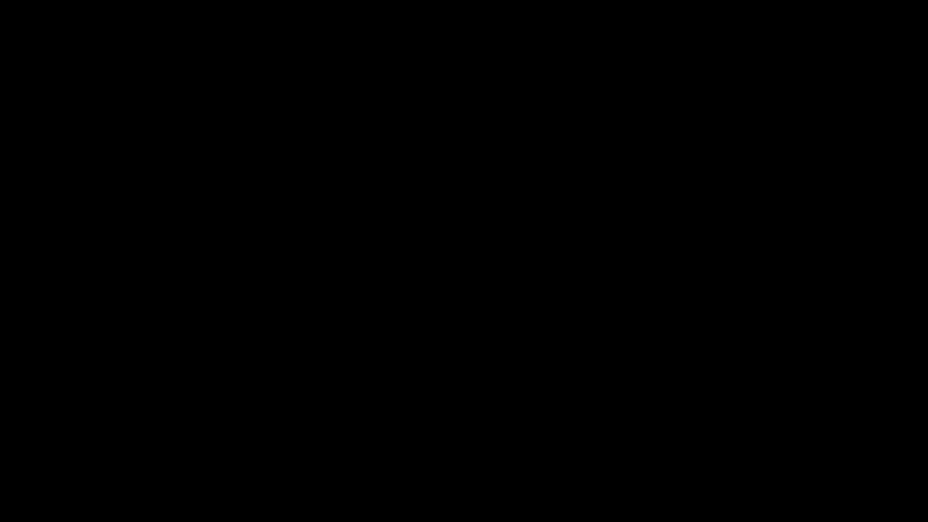